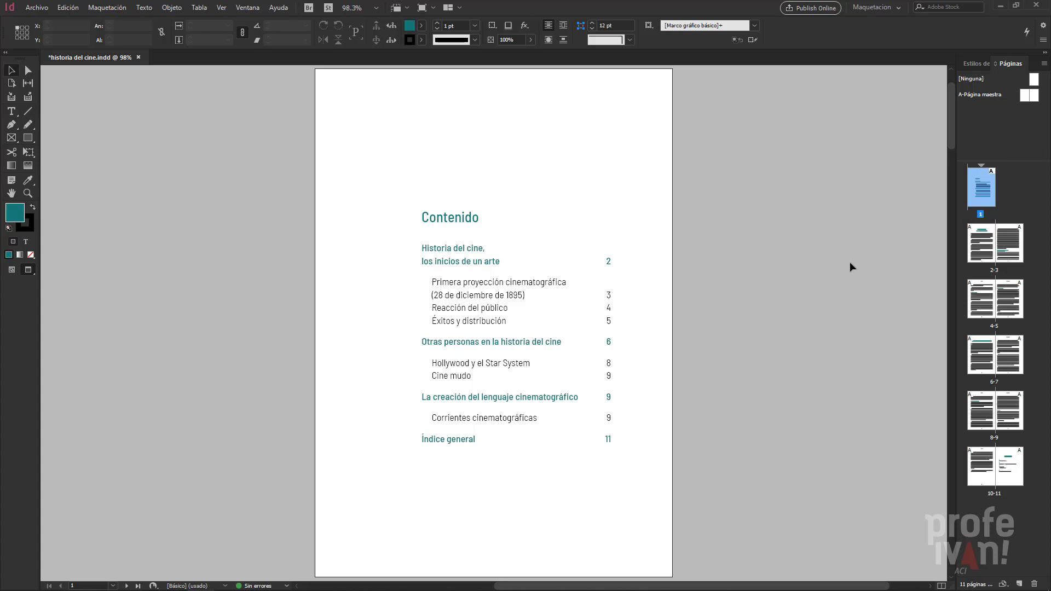
{"action": "key", "text": "alt+Page_Down"}
{"action": "key", "text": "alt+Page_Down"}
{"action": "key", "text": "alt+Page_Down"}
{"action": "key", "text": "alt+Page_Down"}
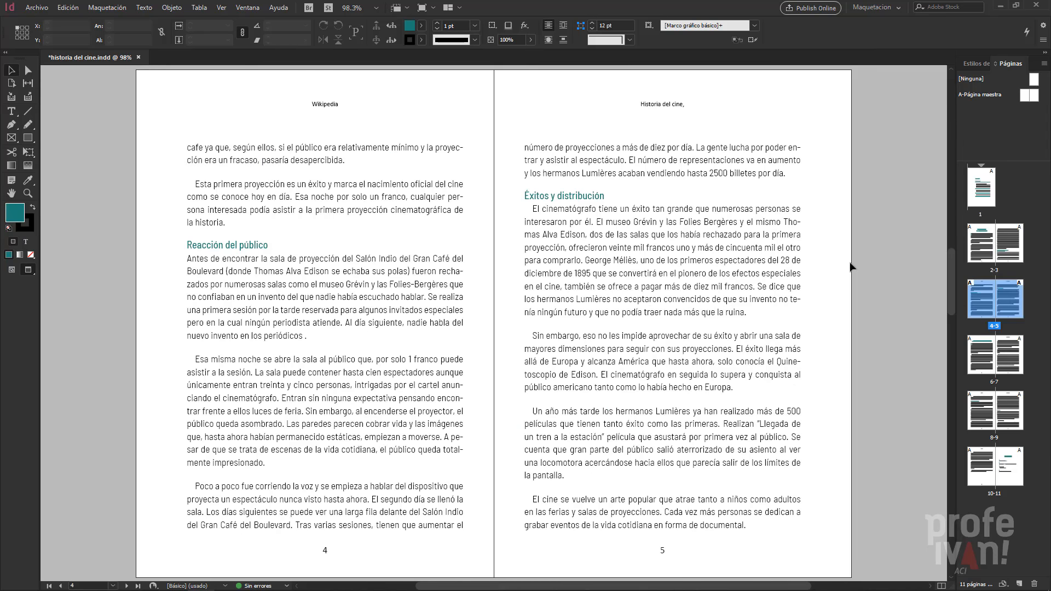
{"action": "key", "text": "alt+Page_Down"}
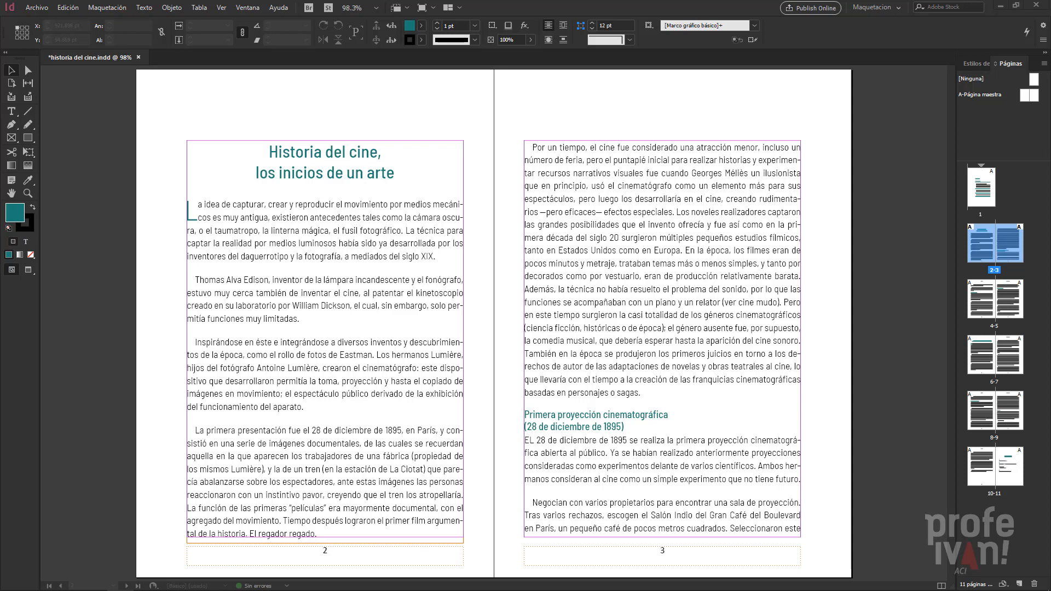
Select "Historia del cine" in the page 2 title with the Type tool and show the document's Index panel.
{"action": "left_click", "coordinate": [174, 494]}
{"action": "key", "text": "t"}
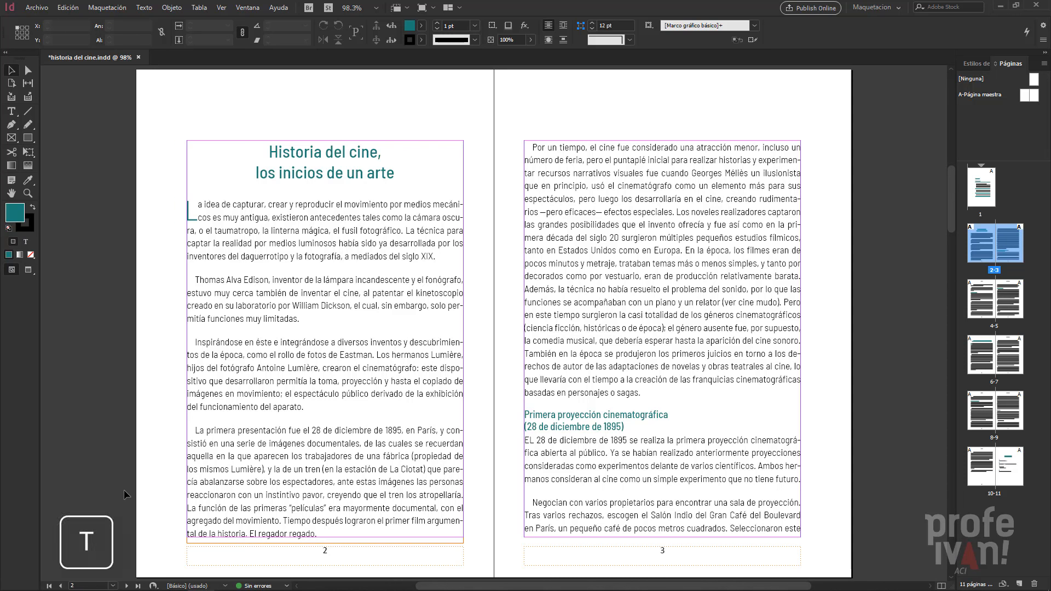
{"action": "left_click", "coordinate": [12, 111]}
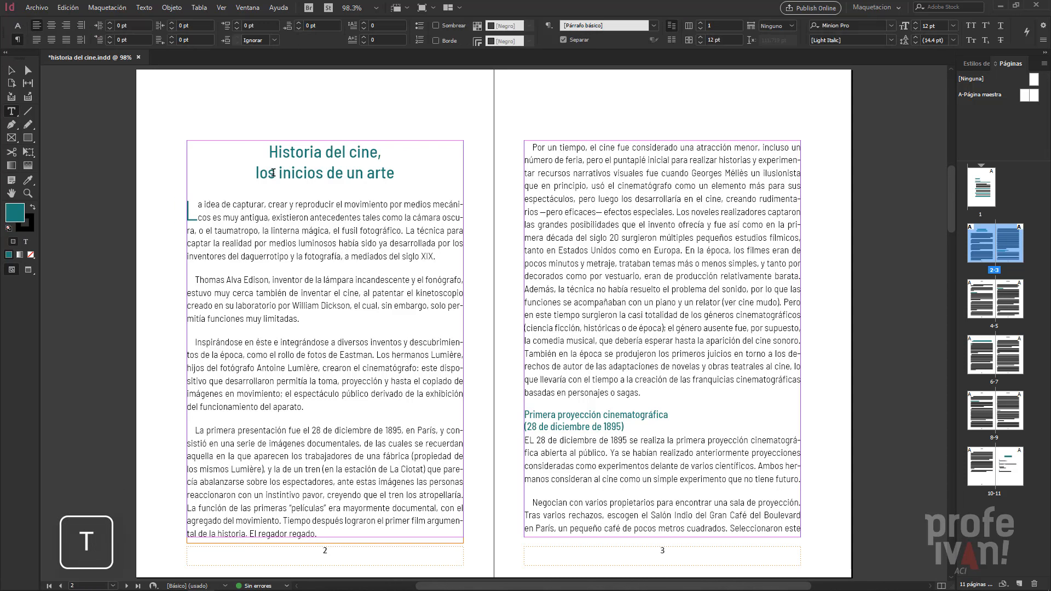
{"action": "left_click_drag", "start_coordinate": [270, 151], "coordinate": [376, 151]}
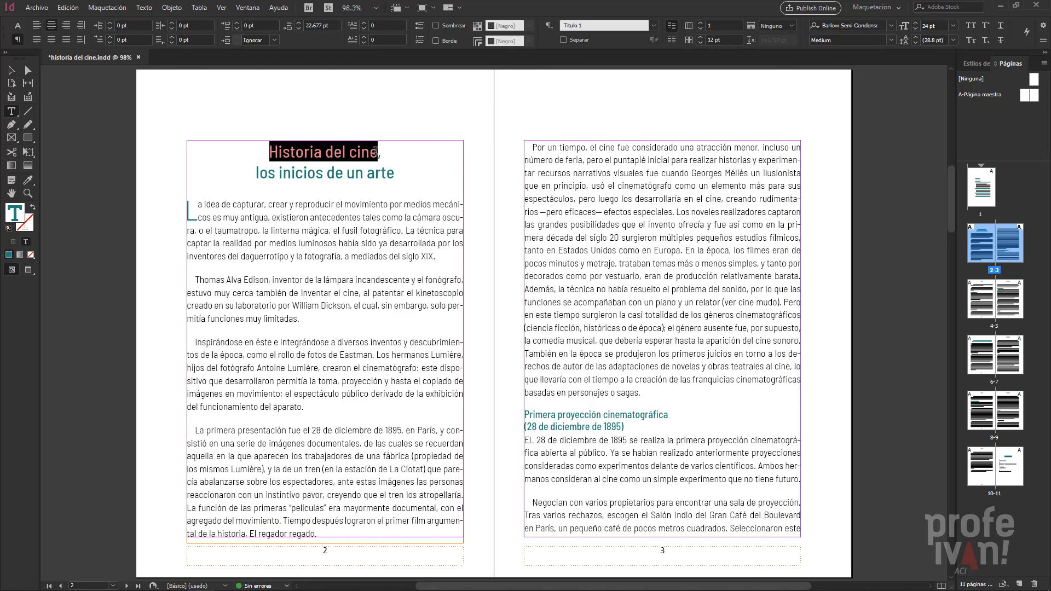
{"action": "left_click", "coordinate": [252, 9]}
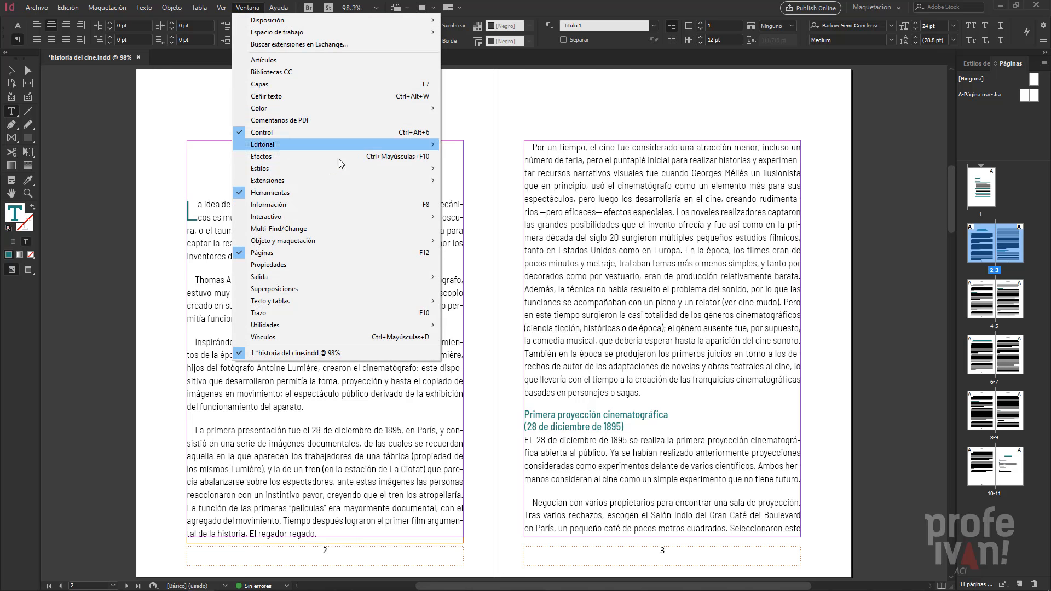
{"action": "mouse_move", "coordinate": [354, 299]}
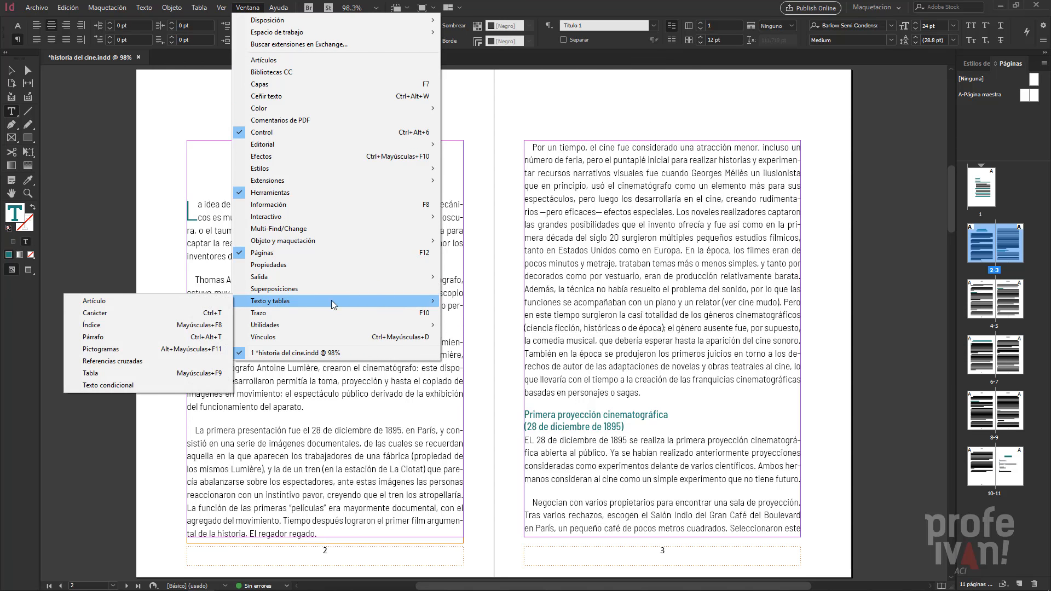
{"action": "left_click", "coordinate": [171, 326]}
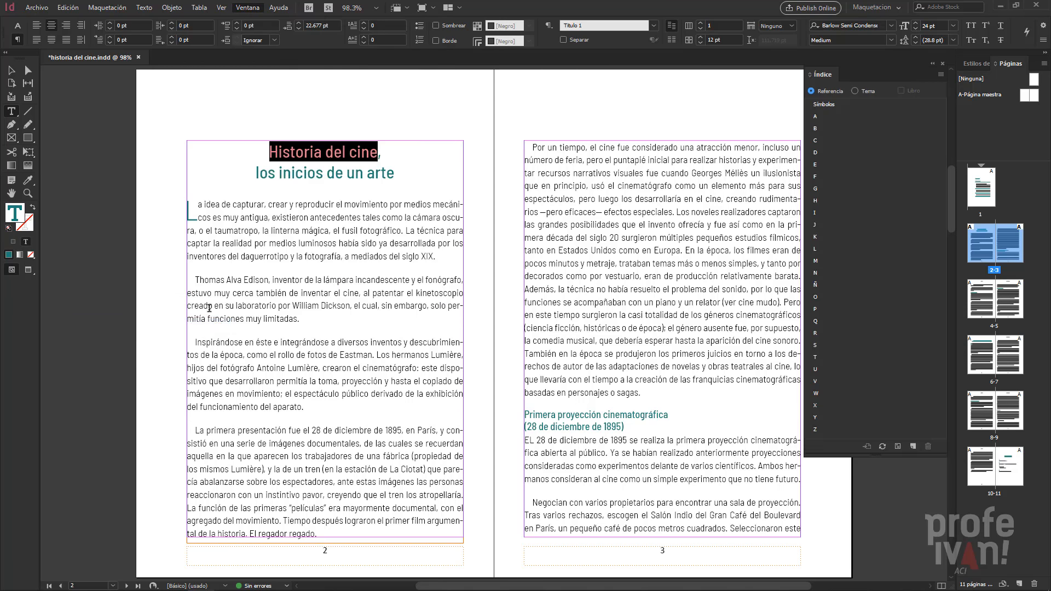
Create an index page reference from the selected title words with topic "Historia del Cine" and type "Suprimir rango de páginas".
{"action": "left_click", "coordinate": [913, 447]}
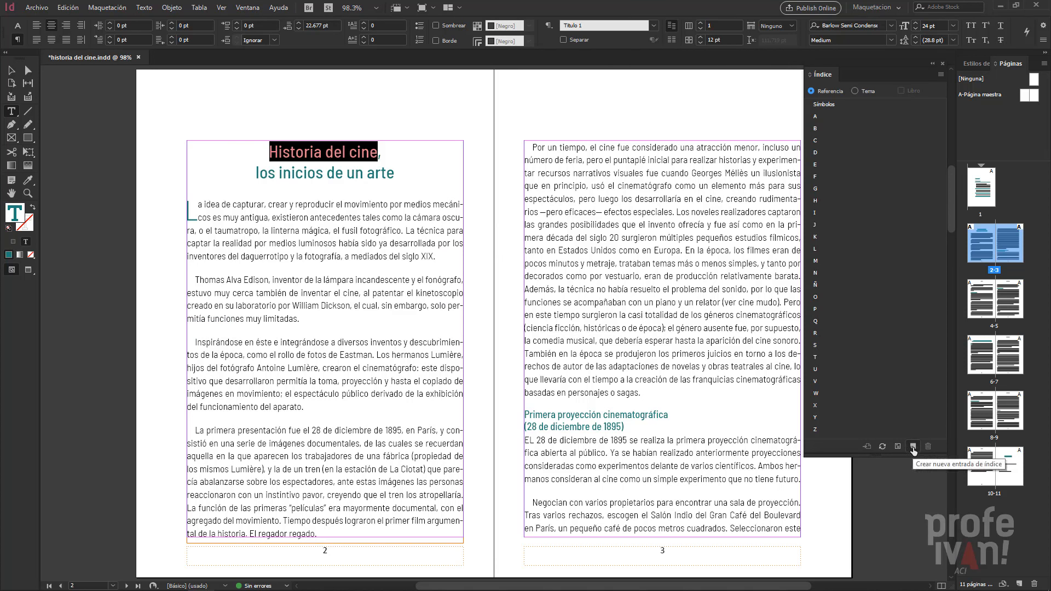
{"action": "key", "text": "ctrl+7"}
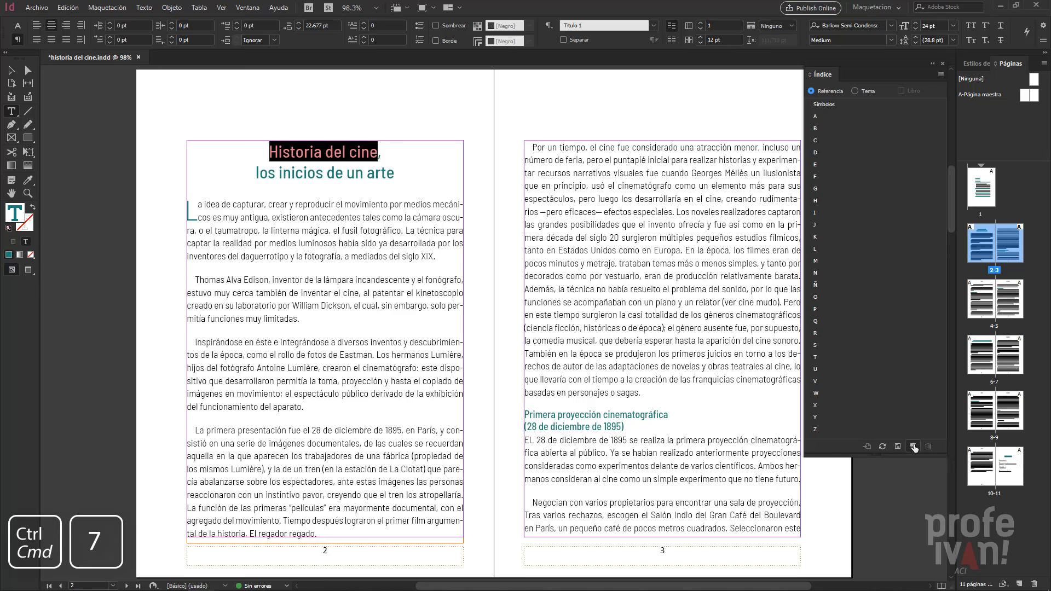
{"action": "left_click", "coordinate": [913, 446]}
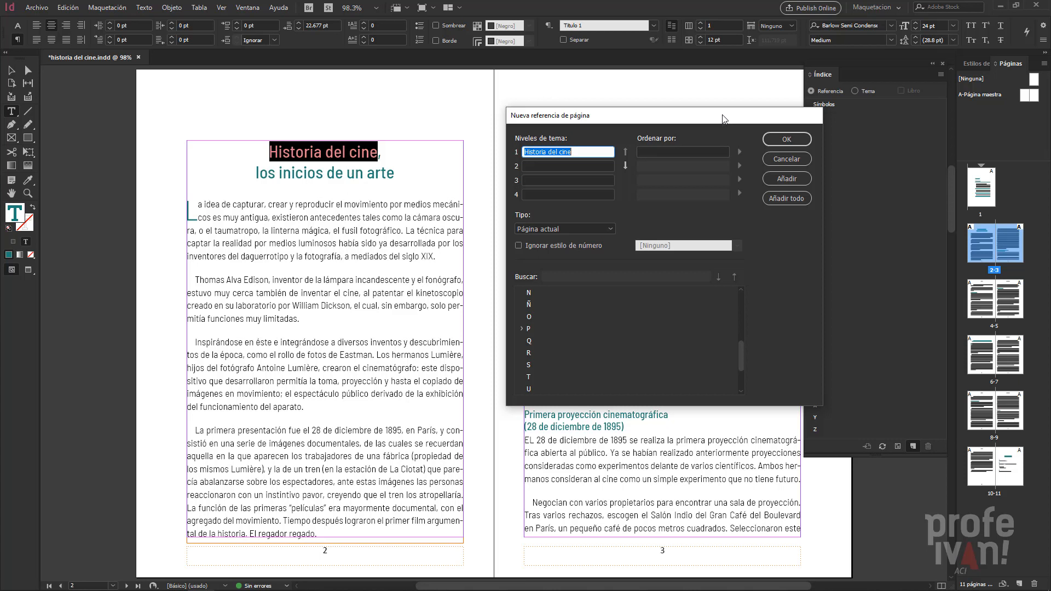
{"action": "left_click", "coordinate": [565, 152]}
{"action": "key", "text": "BackSpace"}
{"action": "type", "text": "C"}
{"action": "left_click", "coordinate": [612, 229]}
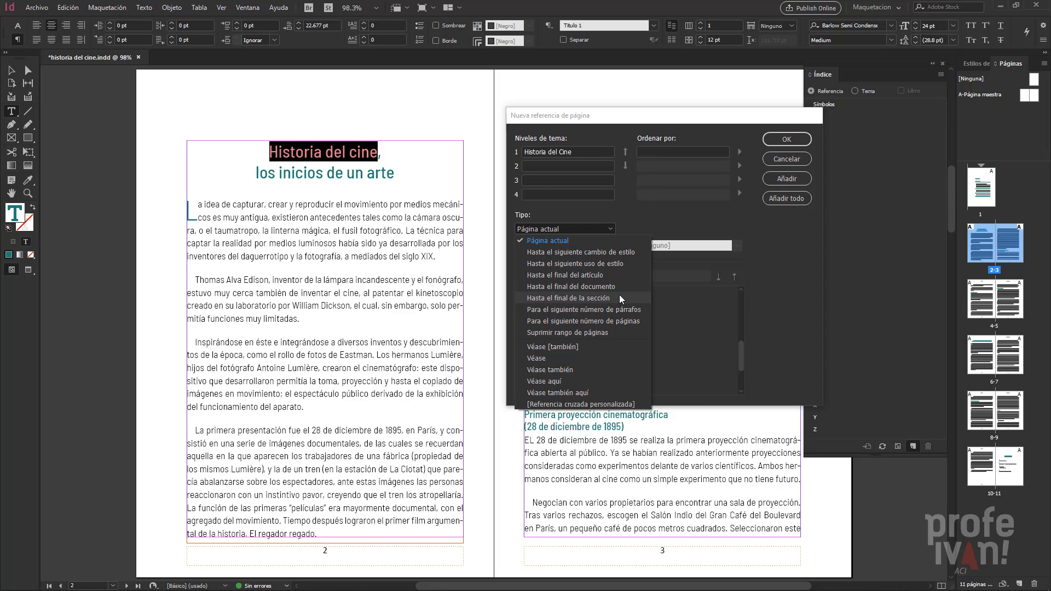
{"action": "left_click", "coordinate": [620, 332]}
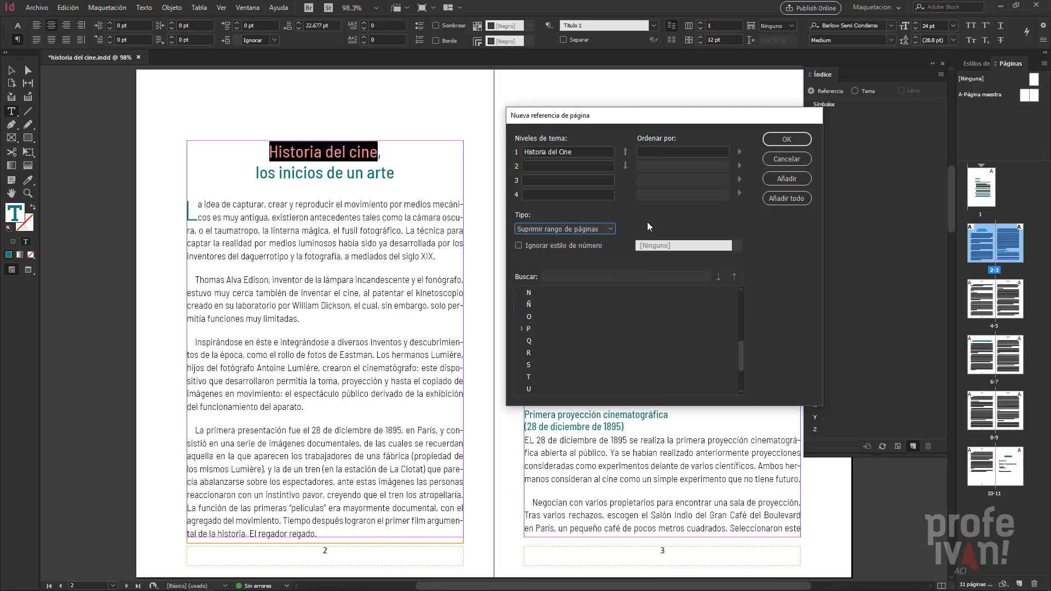
{"action": "left_click", "coordinate": [787, 139]}
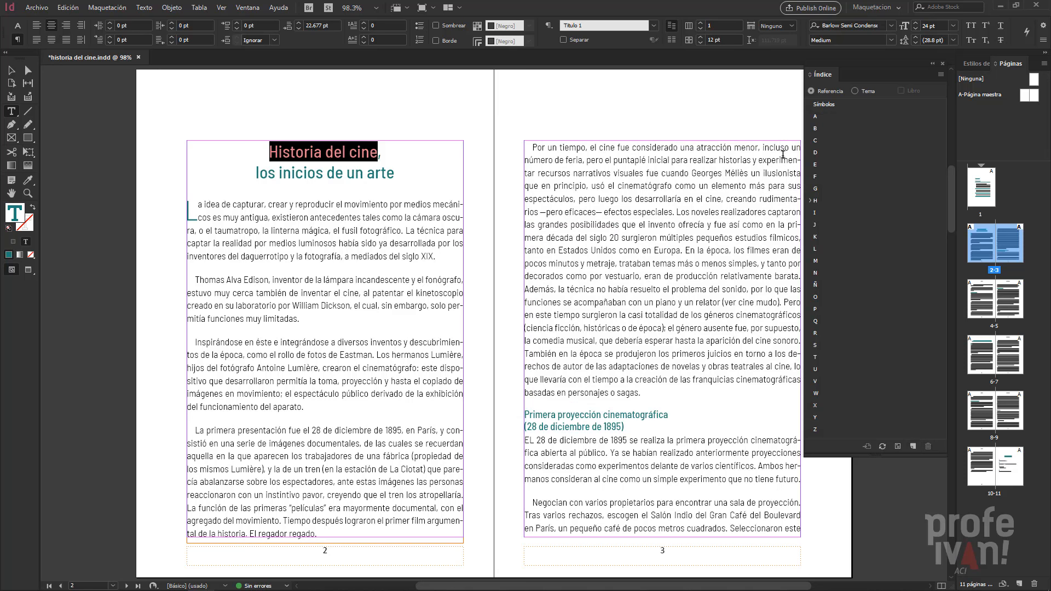
Expand the H section and its "Historia del Cine" entry in the index to check the page reference.
{"action": "left_click", "coordinate": [811, 201]}
{"action": "left_click", "coordinate": [811, 201]}
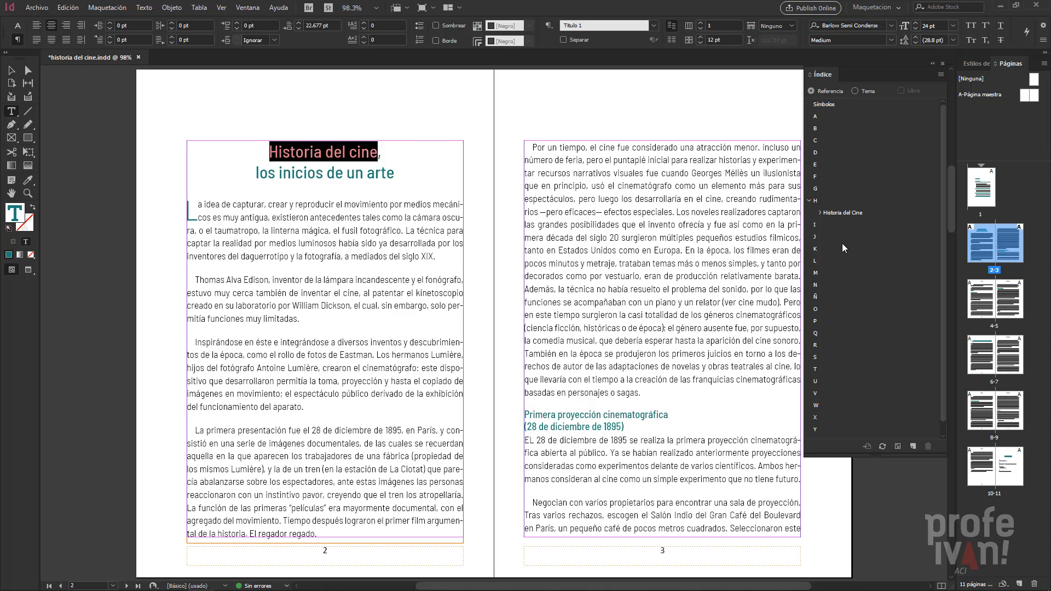
{"action": "left_click", "coordinate": [819, 212]}
Start a page reference from "inicios de un arte" in the title, capitalise it as "Inicios de un arte" and demote it to topic level 2.
{"action": "left_click_drag", "start_coordinate": [279, 174], "coordinate": [395, 173]}
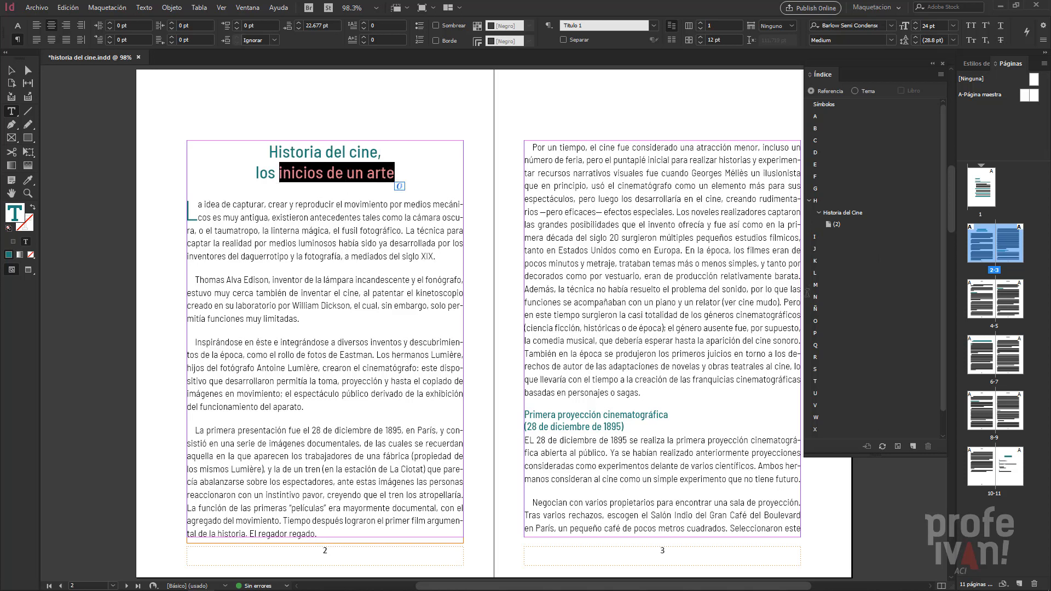
{"action": "key", "text": "ctrl+7"}
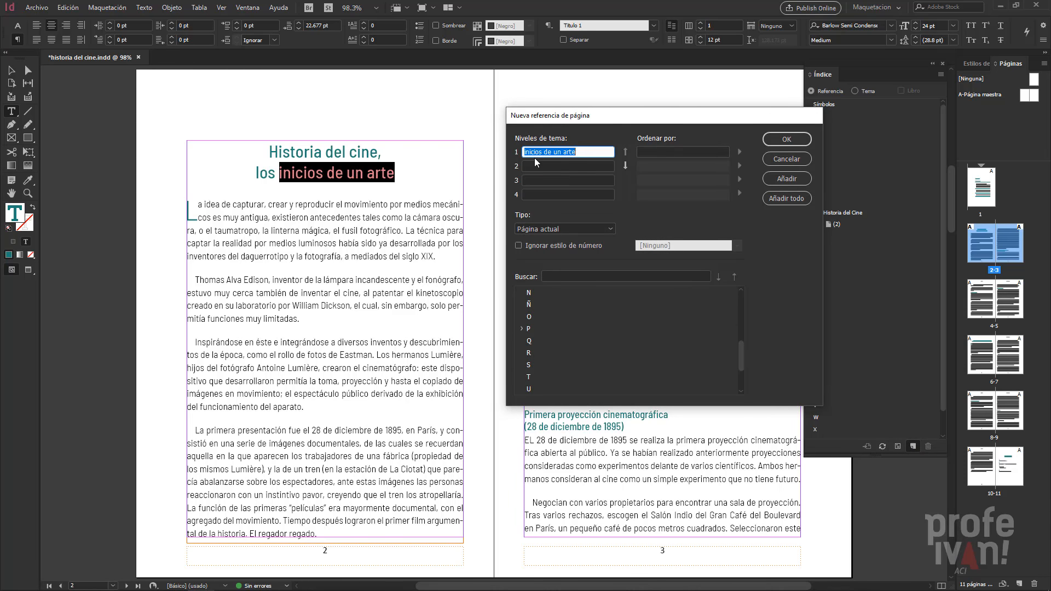
{"action": "left_click", "coordinate": [524, 152]}
{"action": "key", "text": "Delete"}
{"action": "type", "text": "I"}
{"action": "left_click", "coordinate": [626, 166]}
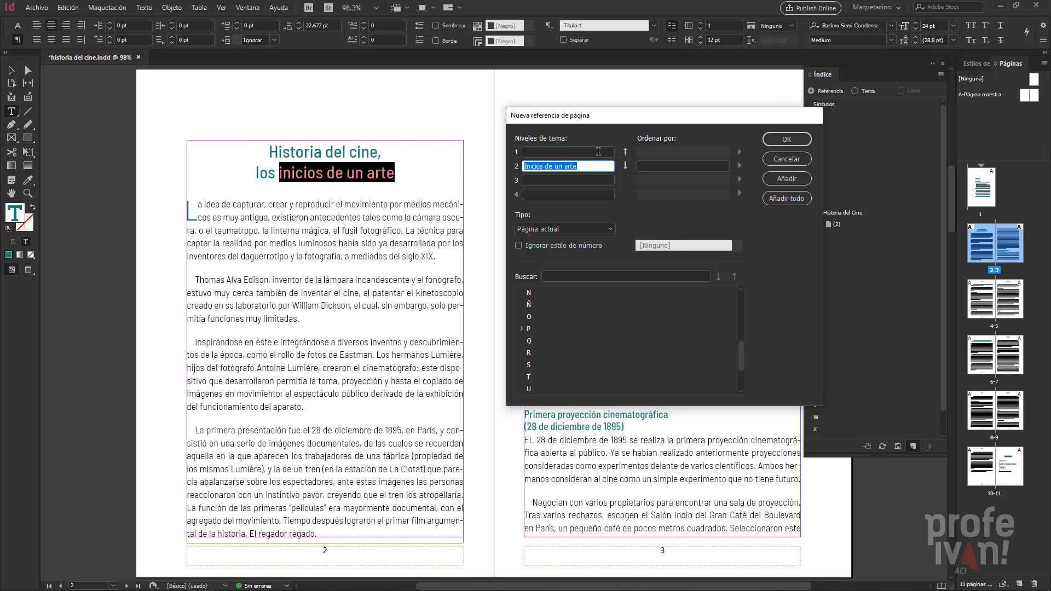
Assign the existing "Historia del Cine" topic as level 1 and set the reference type to "Hasta el final del artículo".
{"action": "left_click", "coordinate": [594, 151]}
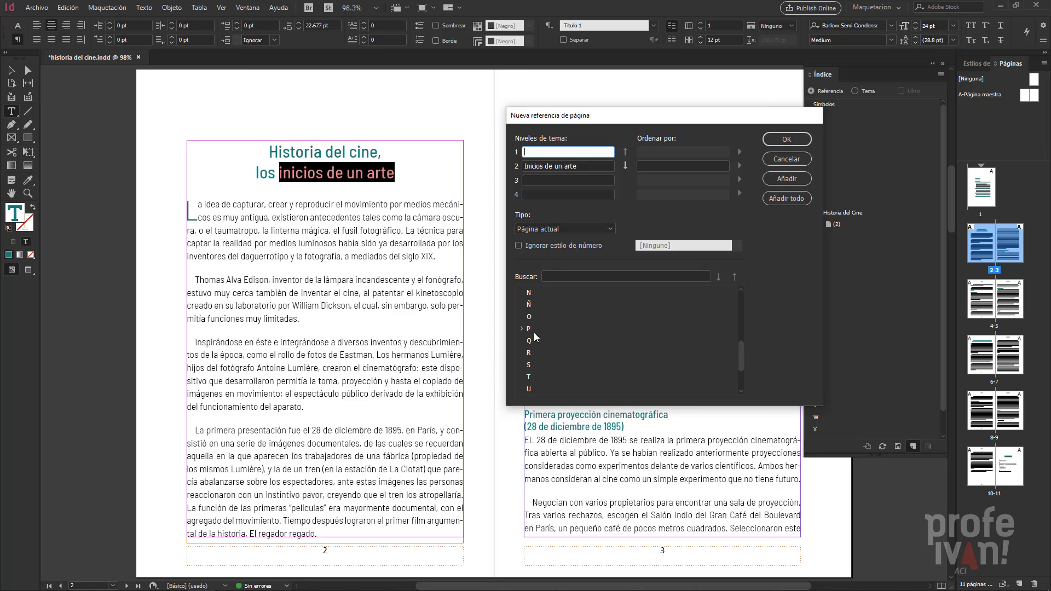
{"action": "scroll", "coordinate": [534, 337], "scroll_direction": "up", "scroll_amount": 3}
{"action": "left_click", "coordinate": [522, 305]}
{"action": "left_click", "coordinate": [546, 317]}
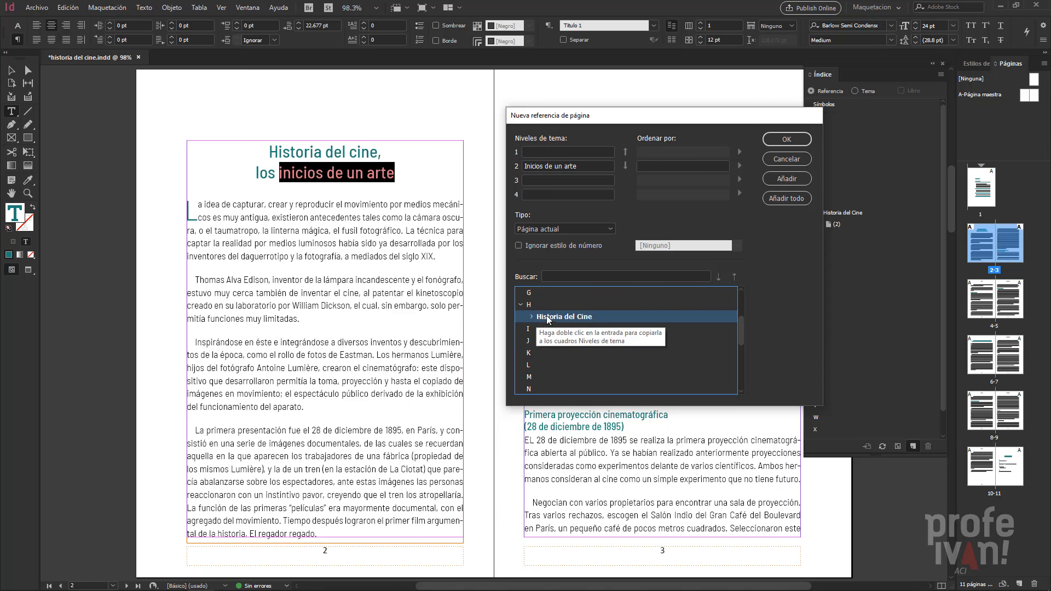
{"action": "double_click", "coordinate": [546, 320]}
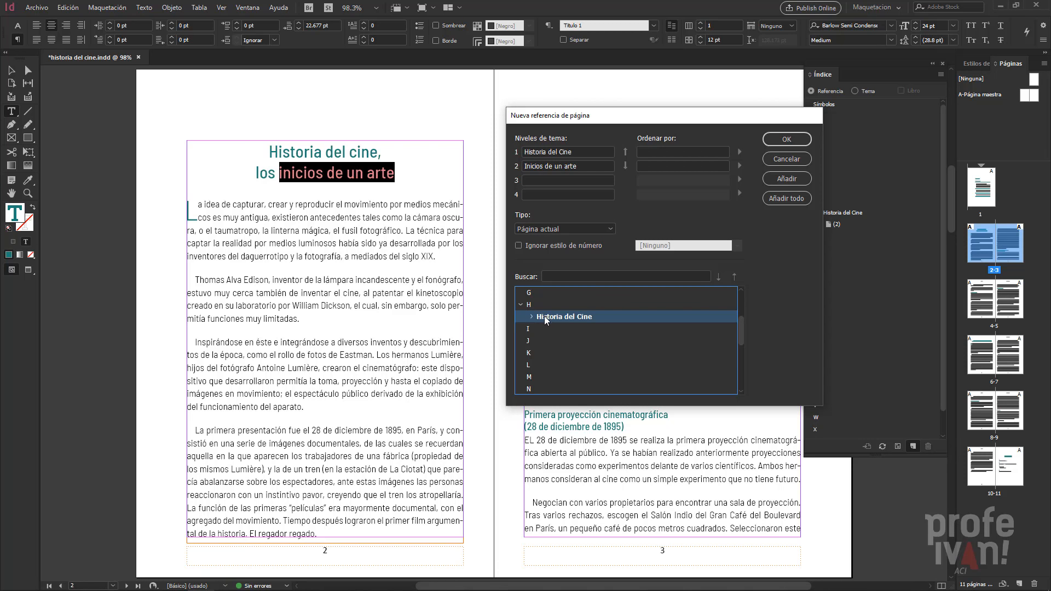
{"action": "left_click", "coordinate": [613, 225]}
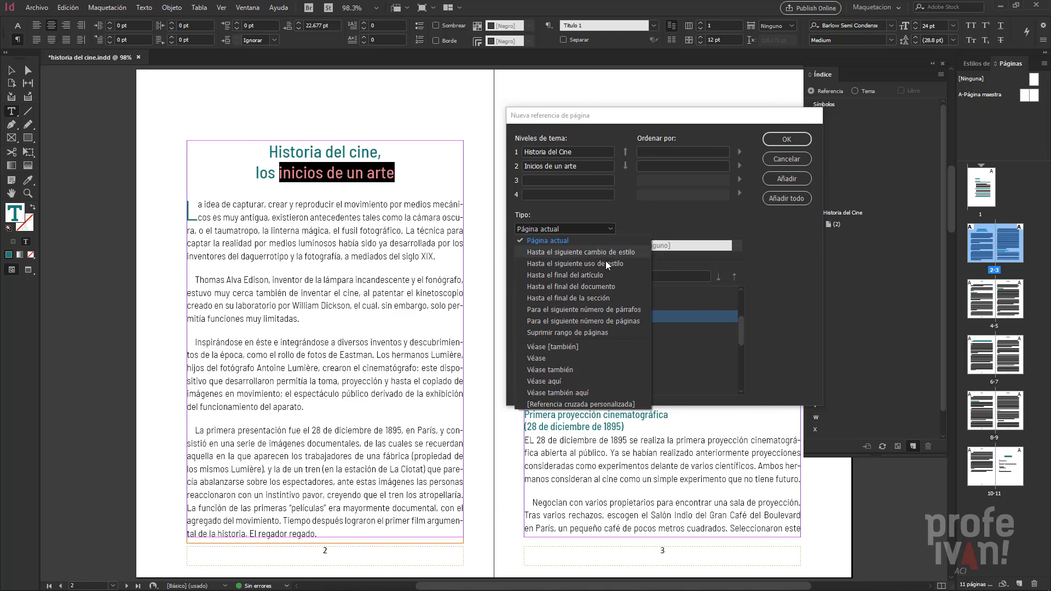
{"action": "left_click", "coordinate": [605, 275]}
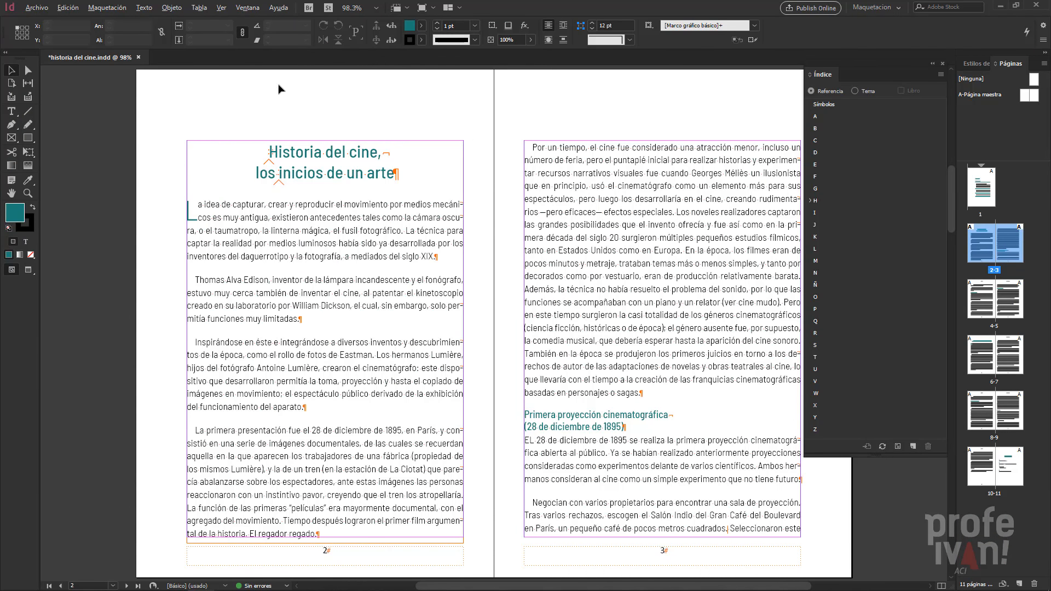
Examine the text frames on pages 5 and 6 for the article's end, and check the page range under "Inicios de un arte" in the index.
{"action": "key", "text": "alt+Page_Down"}
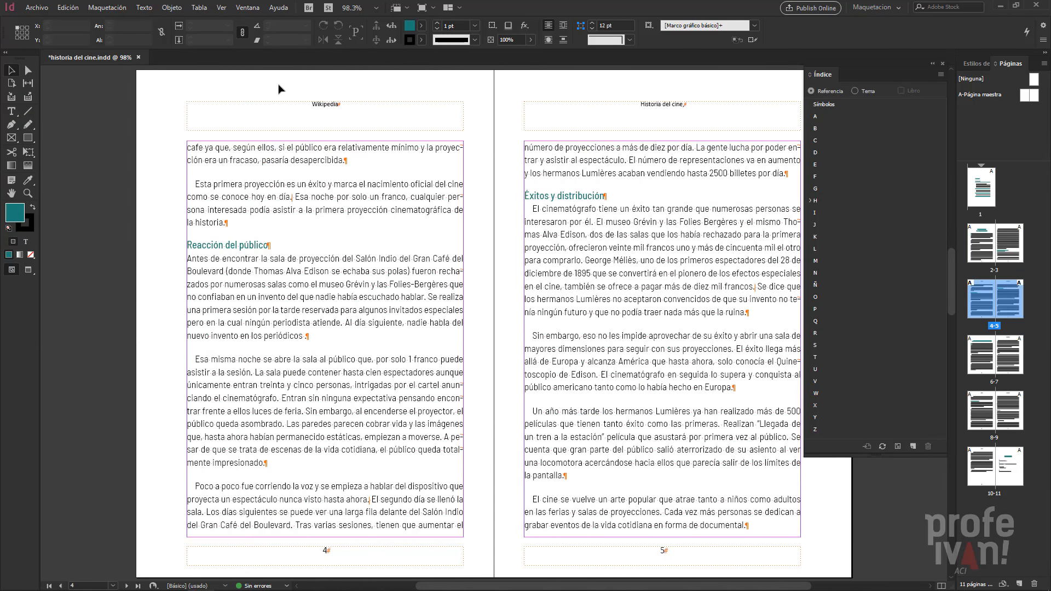
{"action": "left_click", "coordinate": [605, 316]}
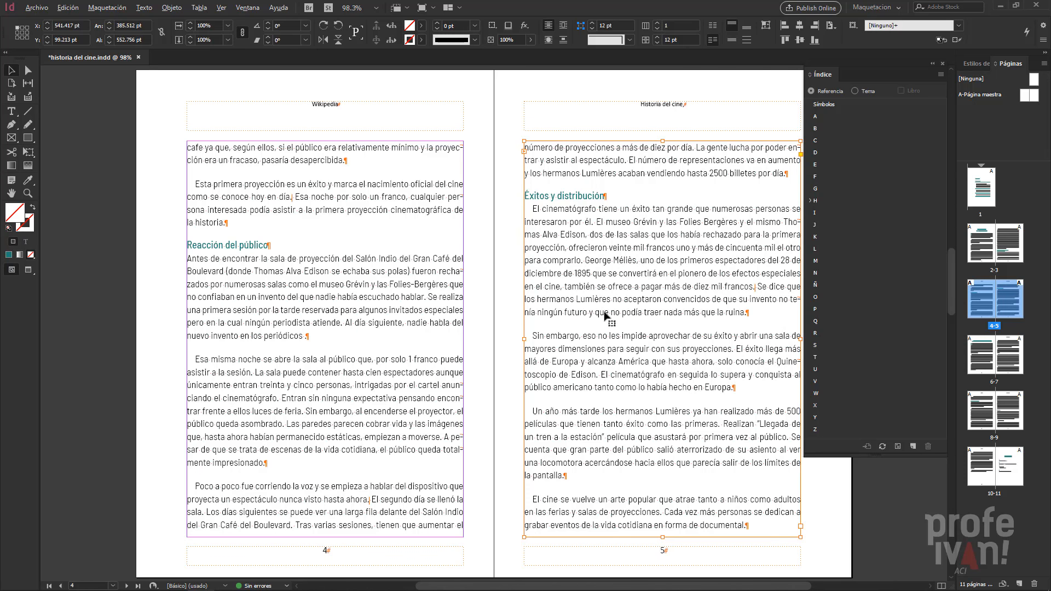
{"action": "key", "text": "alt+Page_Down"}
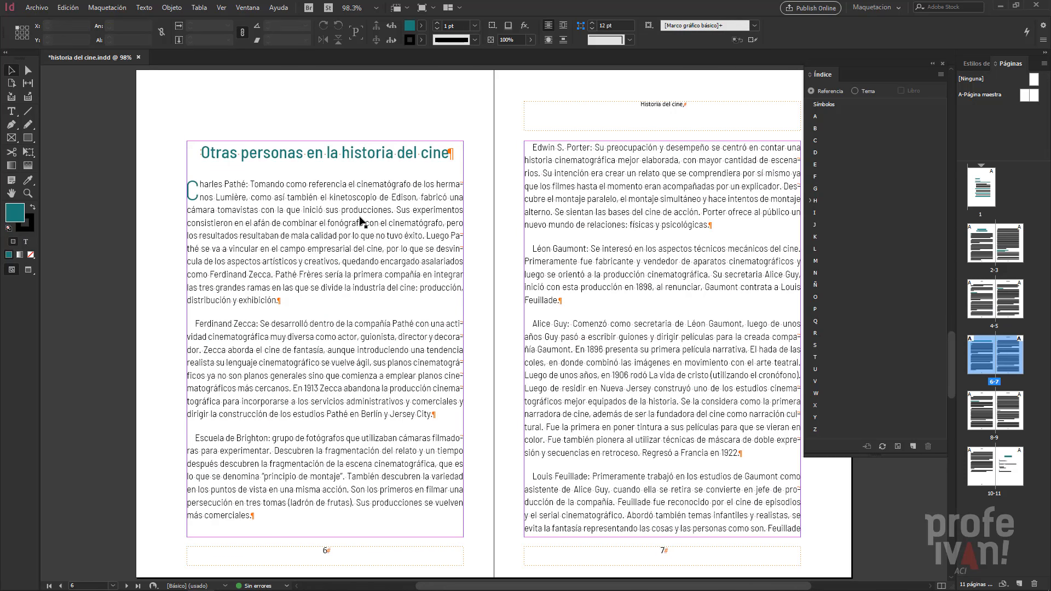
{"action": "left_click", "coordinate": [360, 224]}
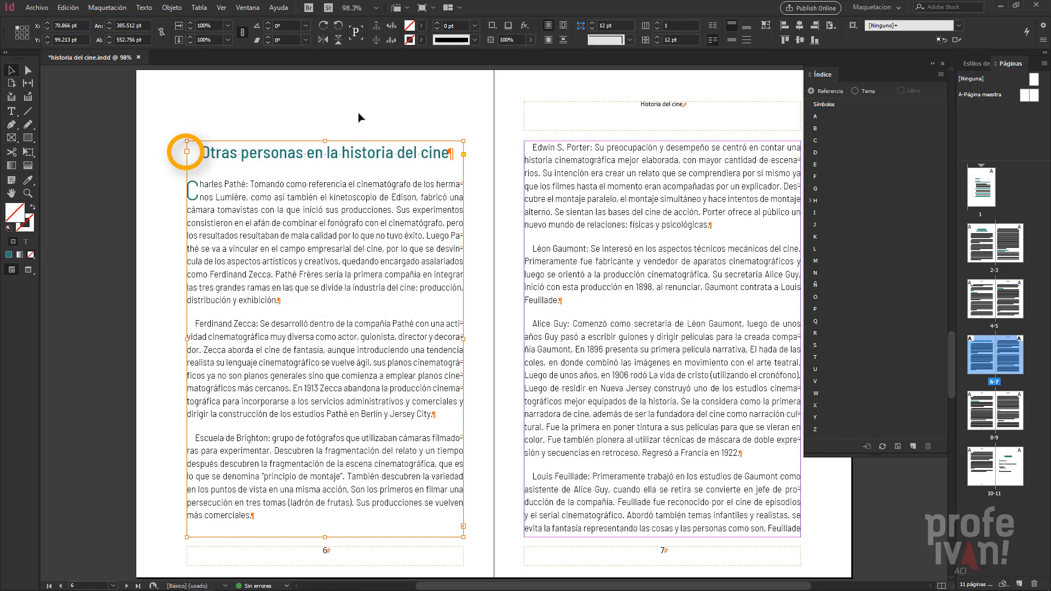
{"action": "left_click", "coordinate": [375, 119]}
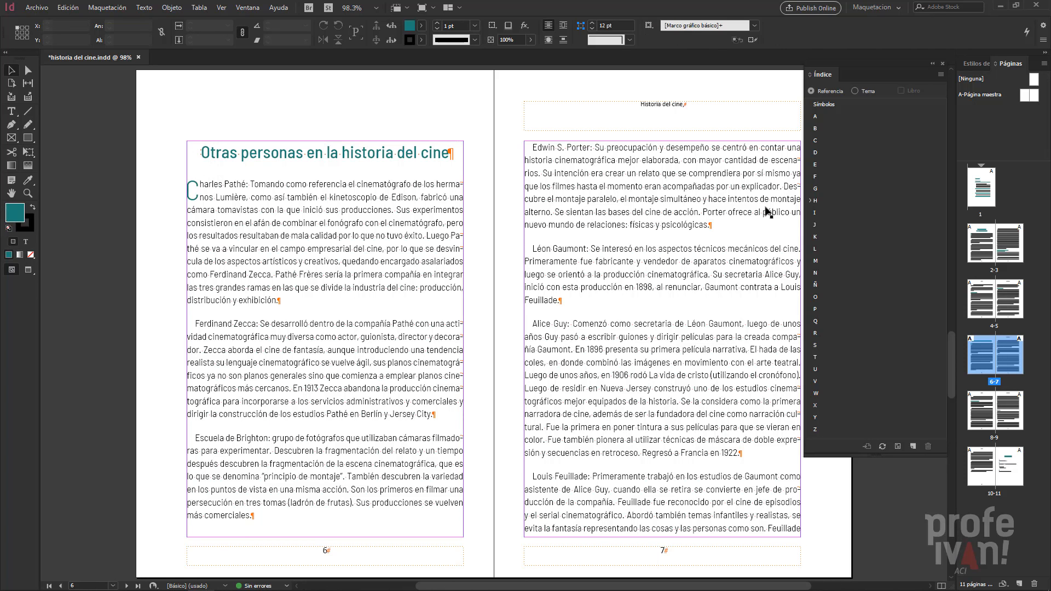
{"action": "left_click", "coordinate": [809, 202]}
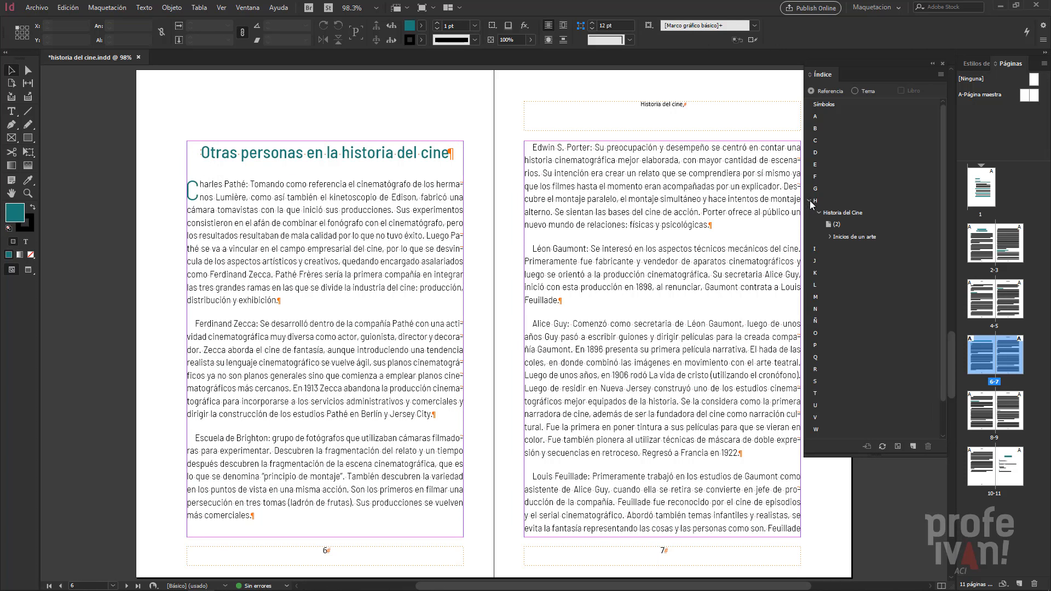
{"action": "left_click", "coordinate": [830, 237]}
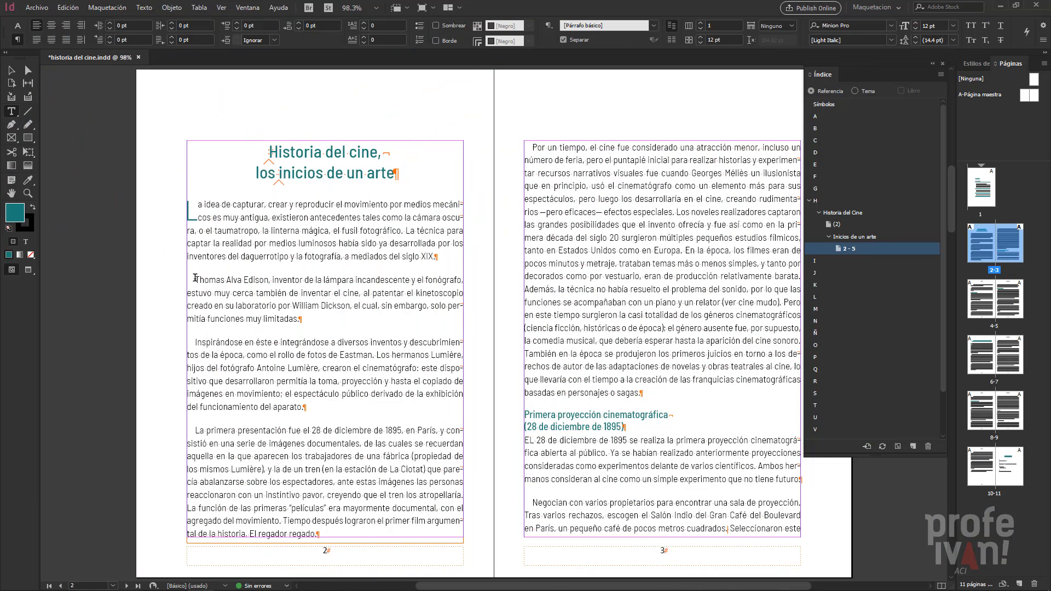
Add index references for all occurrences of "Thomas Alva Edison", sorted by "Alva", with the type "Página actual".
{"action": "left_click_drag", "start_coordinate": [195, 279], "coordinate": [269, 279]}
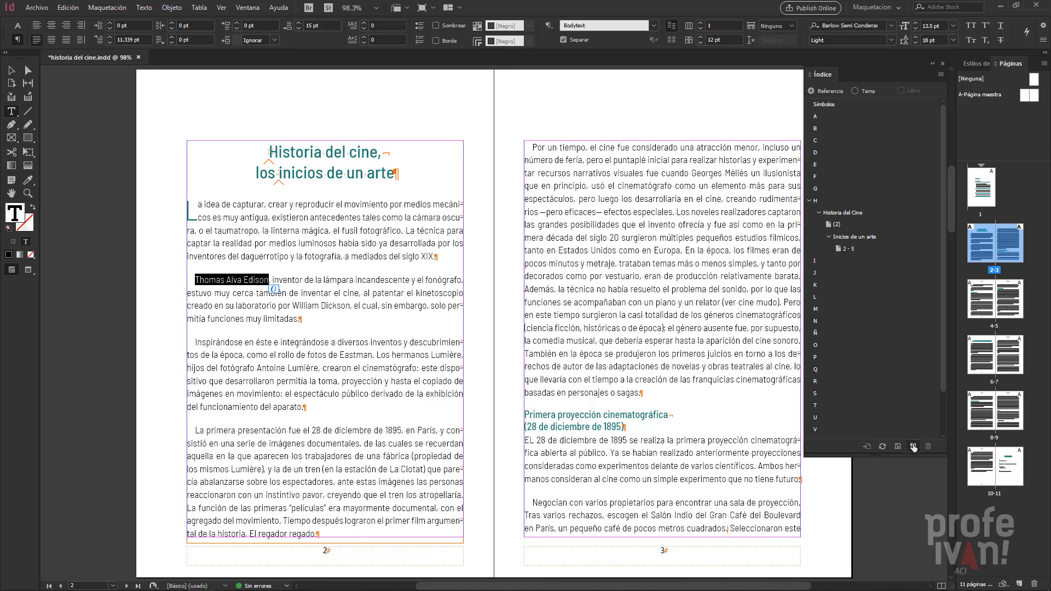
{"action": "key", "text": "ctrl+7"}
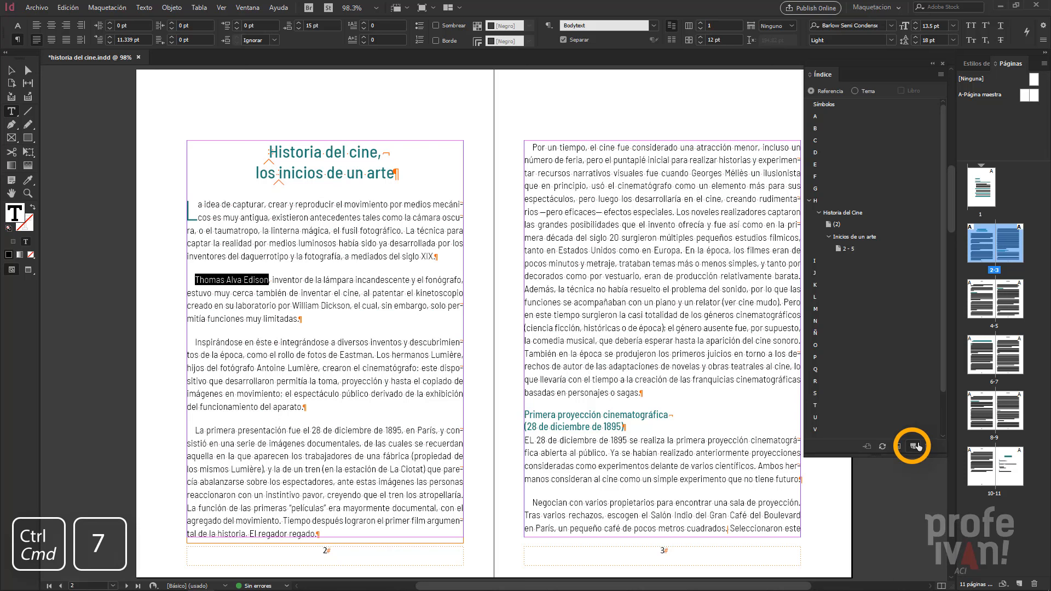
{"action": "left_click", "coordinate": [915, 447]}
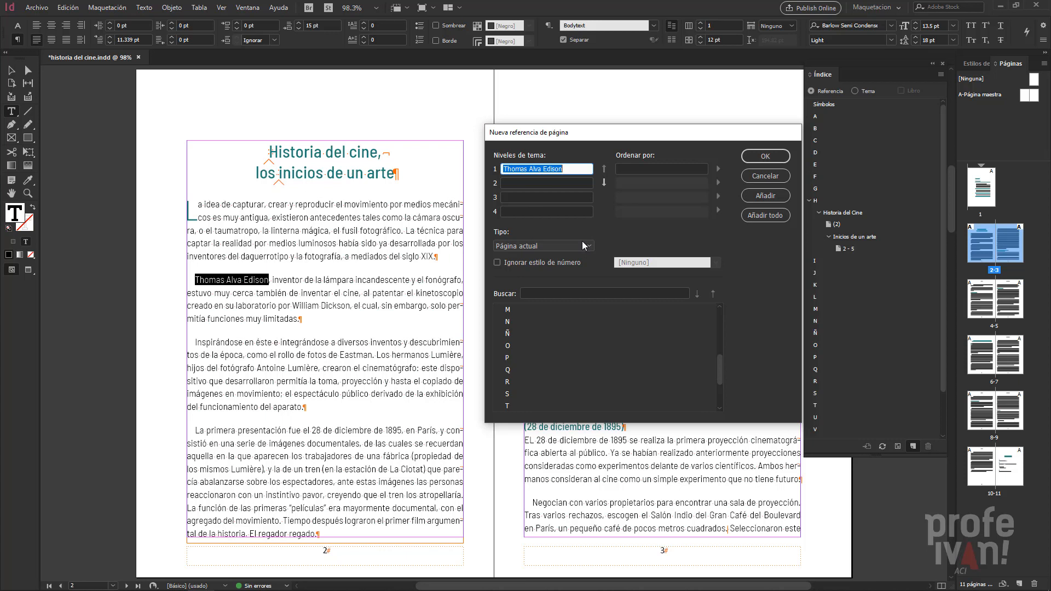
{"action": "left_click", "coordinate": [625, 168]}
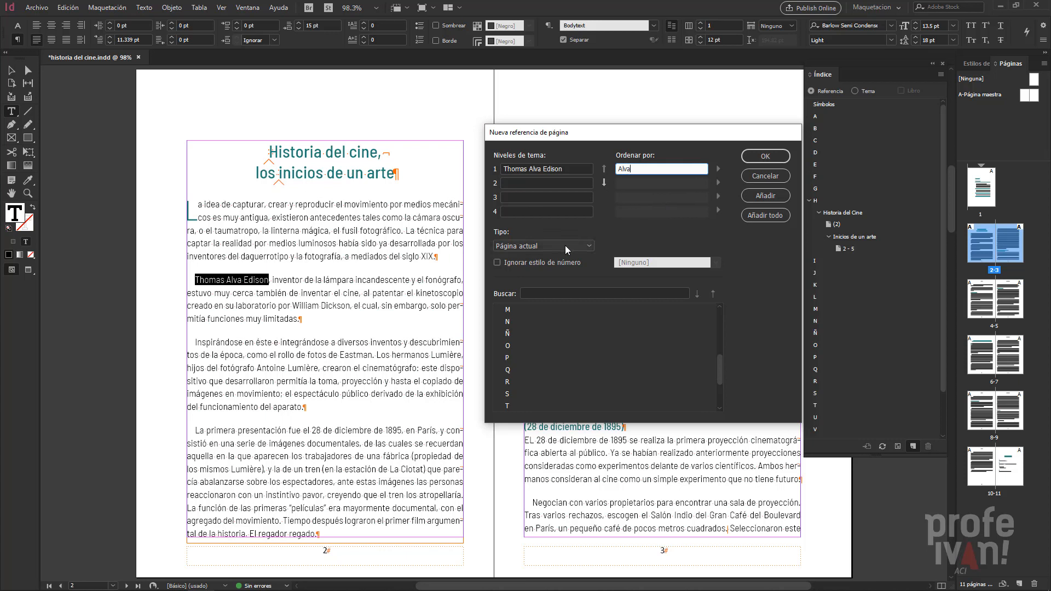
{"action": "left_click", "coordinate": [760, 215]}
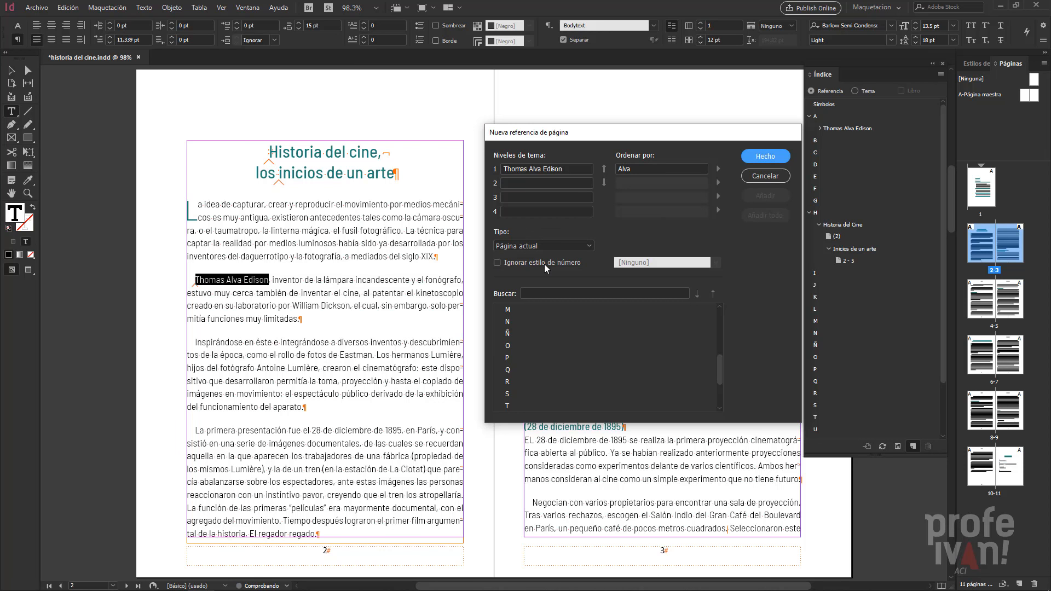
Finish adding the "Thomas Alva Edison" references and check the pages listed under that topic in the index.
{"action": "left_click", "coordinate": [766, 157]}
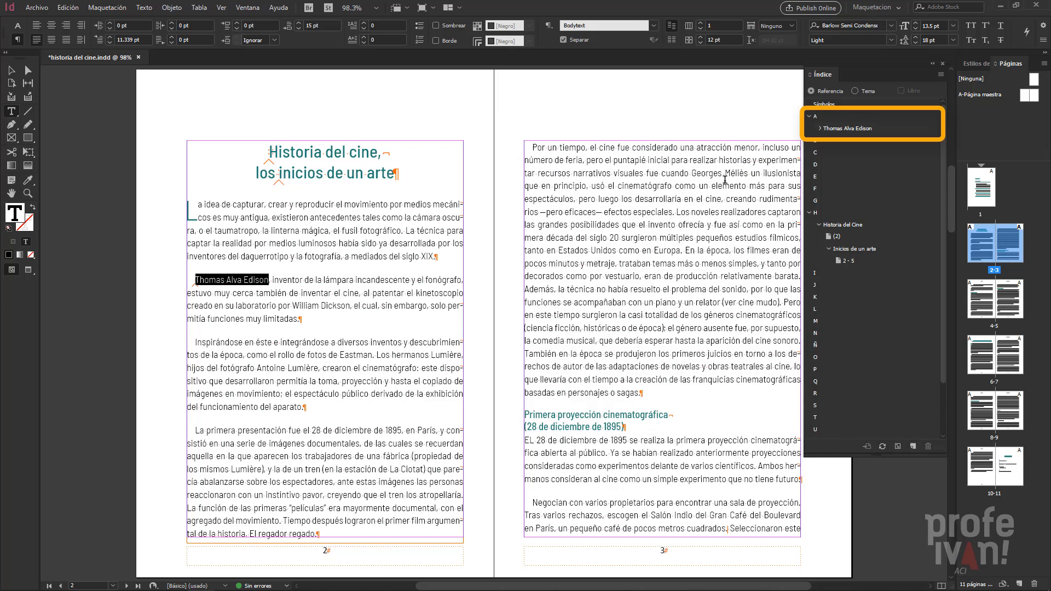
{"action": "left_click", "coordinate": [821, 129]}
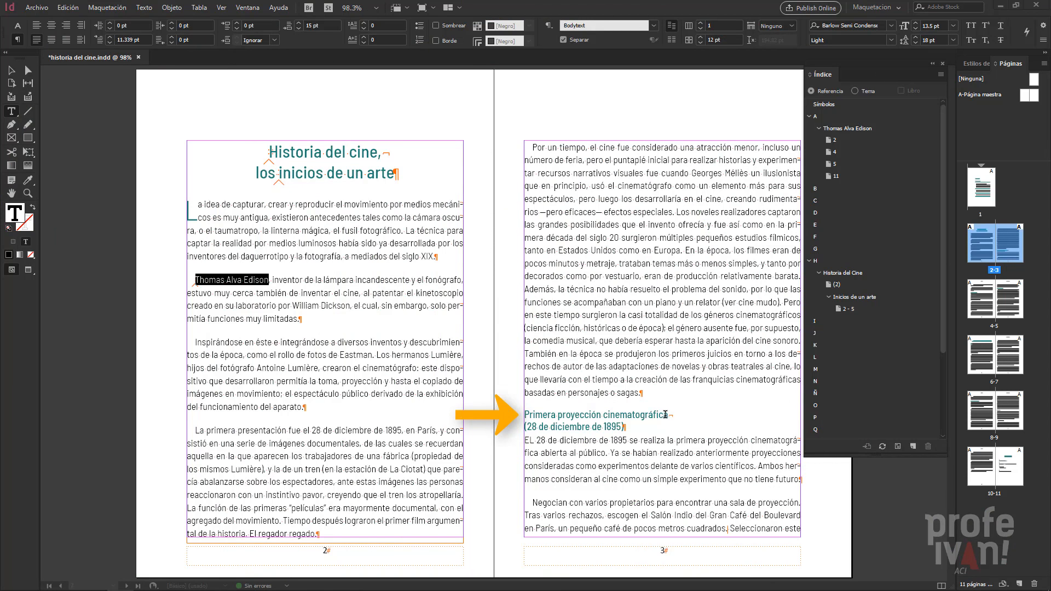
Select the subtitle line "Primera proyección cinematográfica" on page 3, then check its paragraph style and where the next subtitle begins.
{"action": "left_click_drag", "start_coordinate": [671, 415], "coordinate": [519, 418]}
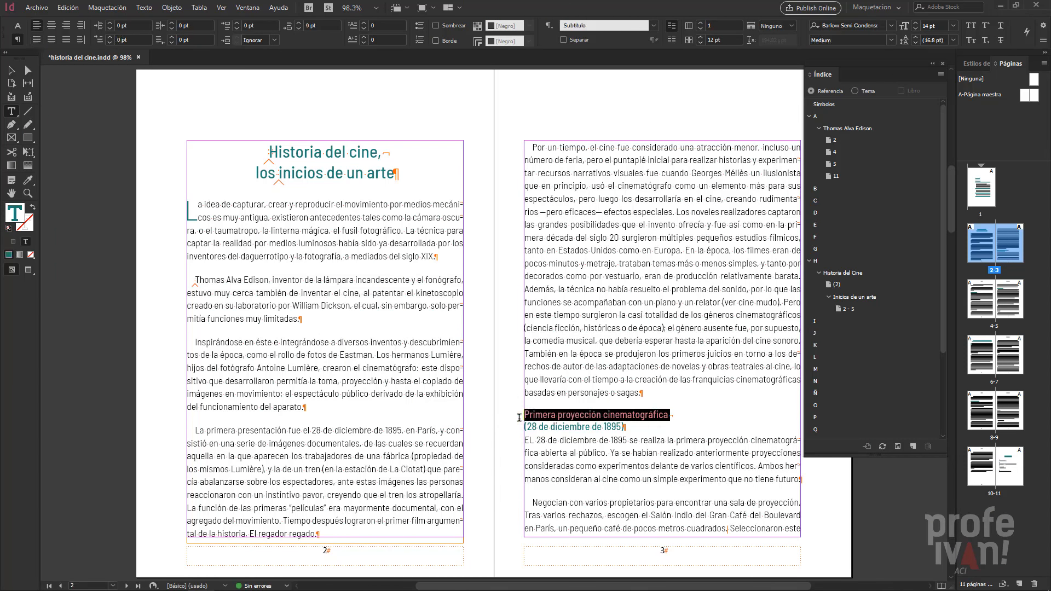
{"action": "left_click", "coordinate": [976, 64]}
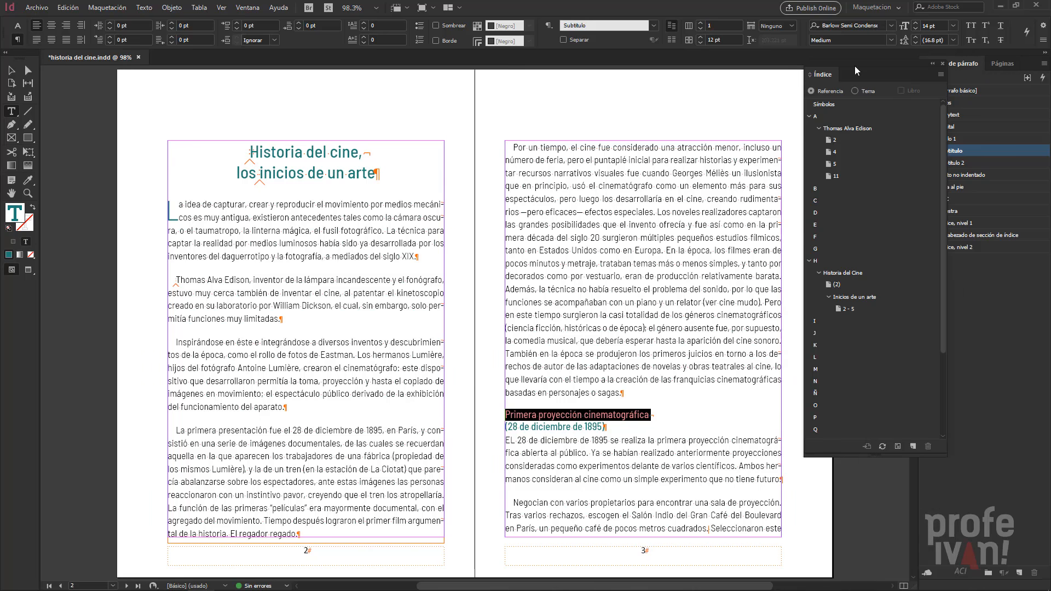
{"action": "left_click_drag", "start_coordinate": [856, 69], "coordinate": [767, 75]}
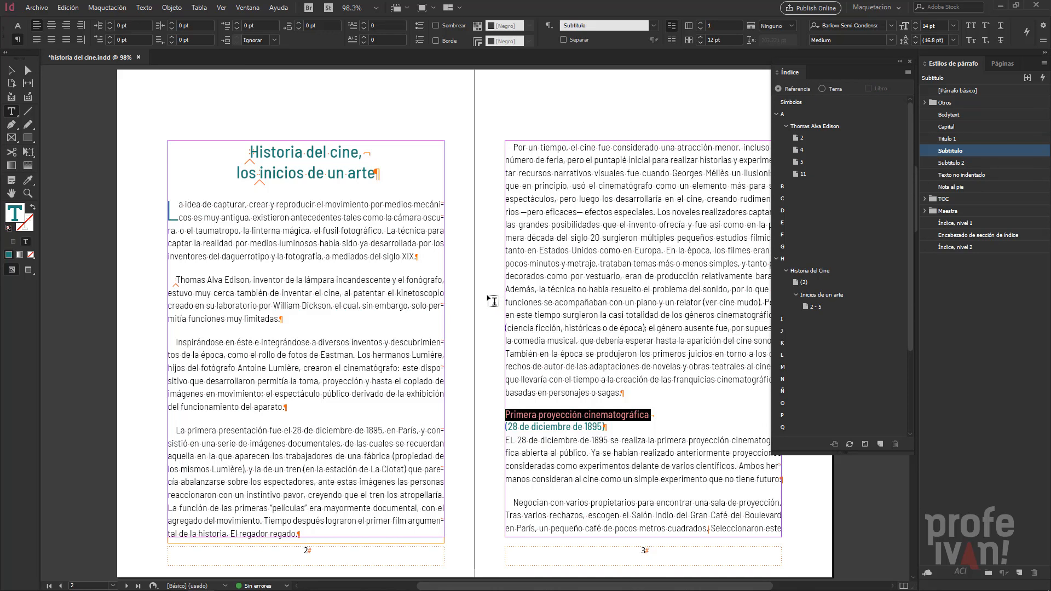
{"action": "key", "text": "alt+Page_Down"}
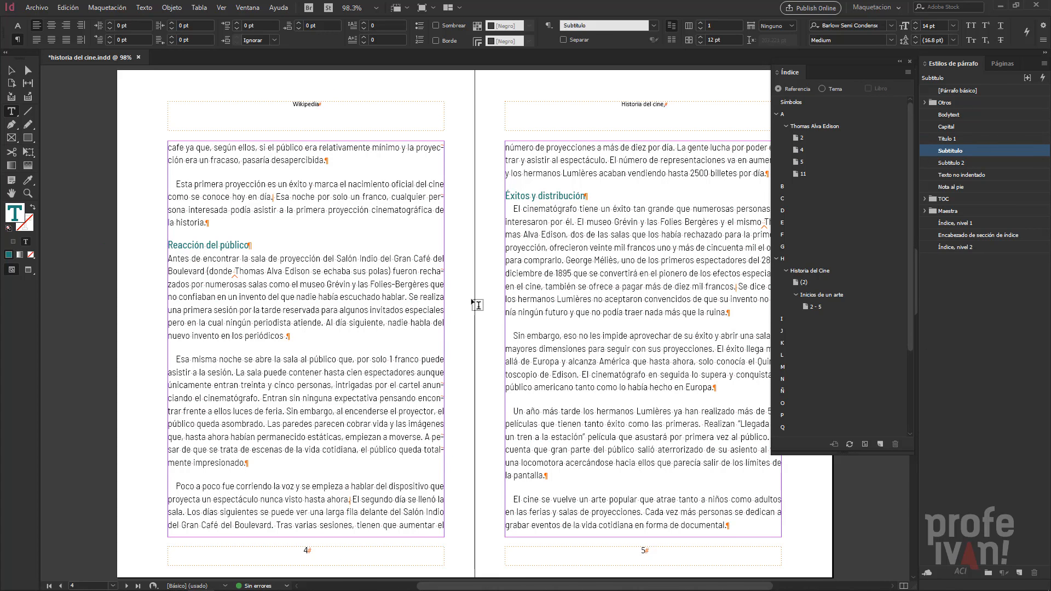
{"action": "key", "text": "alt+Page_Up"}
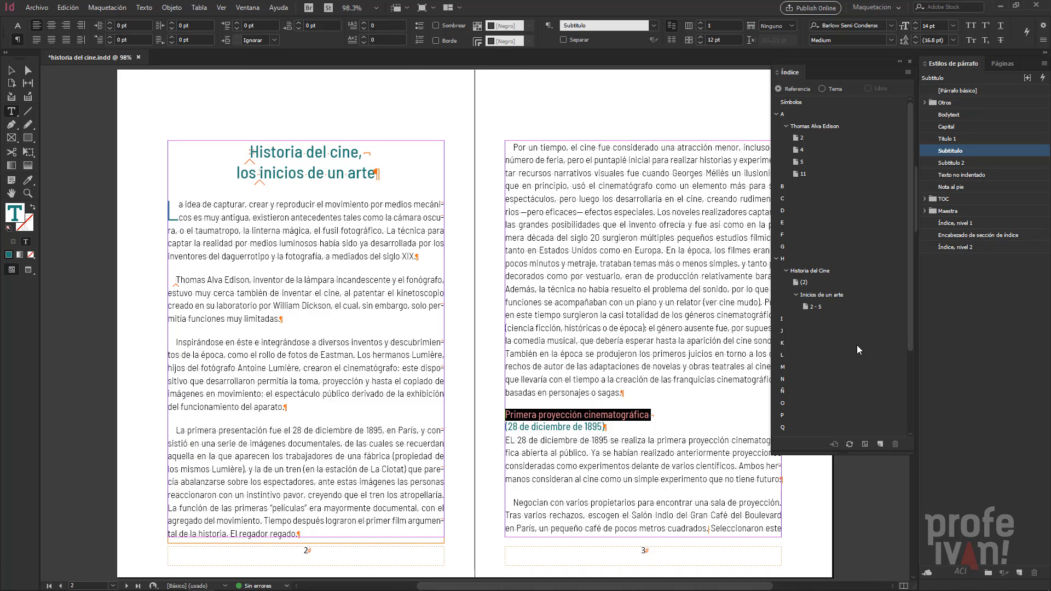
Add a page reference for "Primera proyección cinematográfica" with the type "Hasta el siguiente uso de estilo" and the style "Subtitulo".
{"action": "key", "text": "ctrl+7"}
{"action": "left_click", "coordinate": [880, 444]}
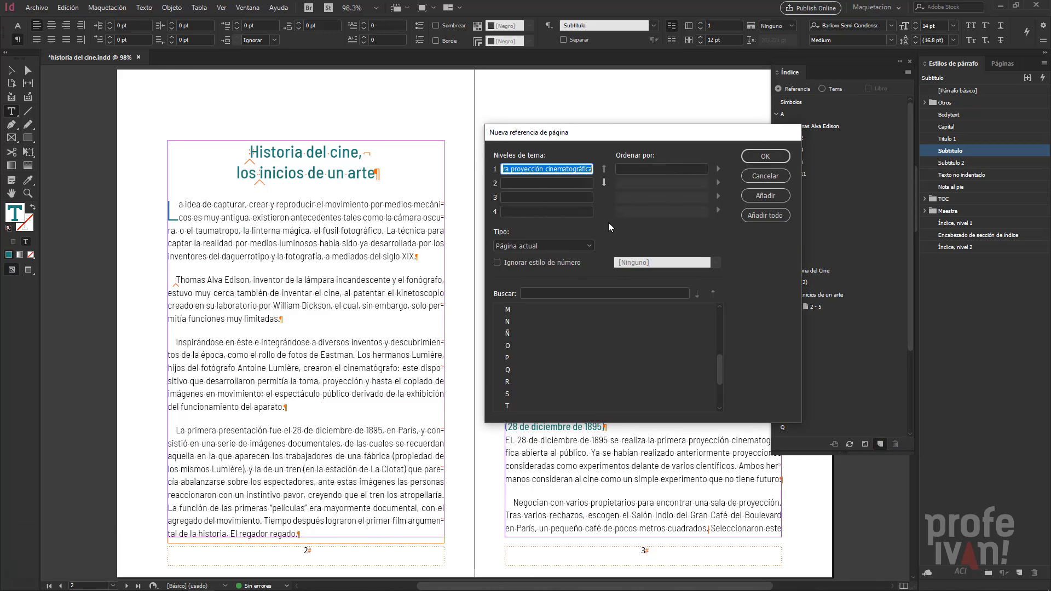
{"action": "left_click", "coordinate": [586, 248]}
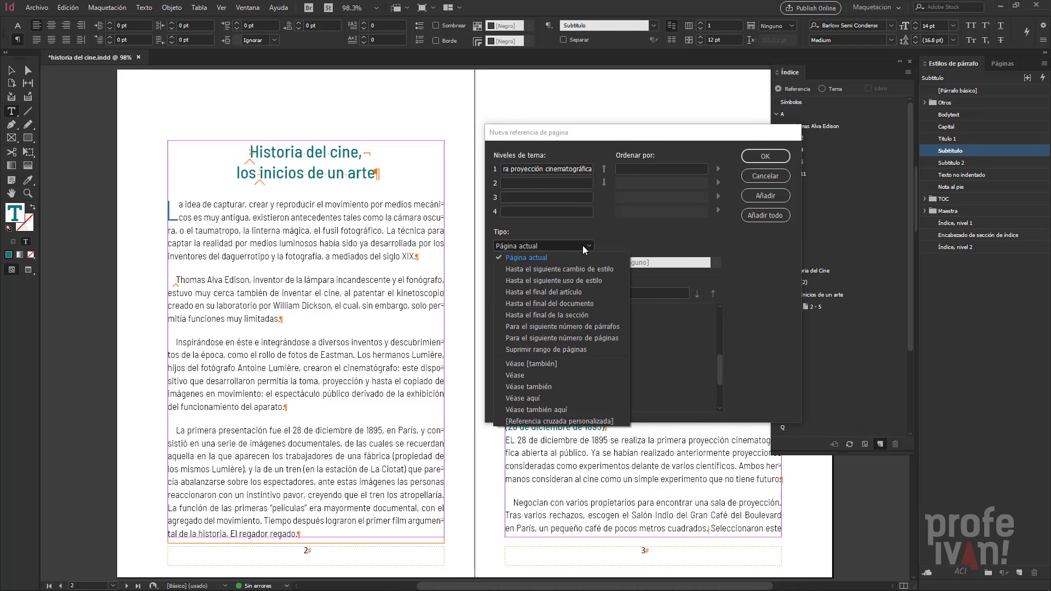
{"action": "left_click", "coordinate": [589, 280]}
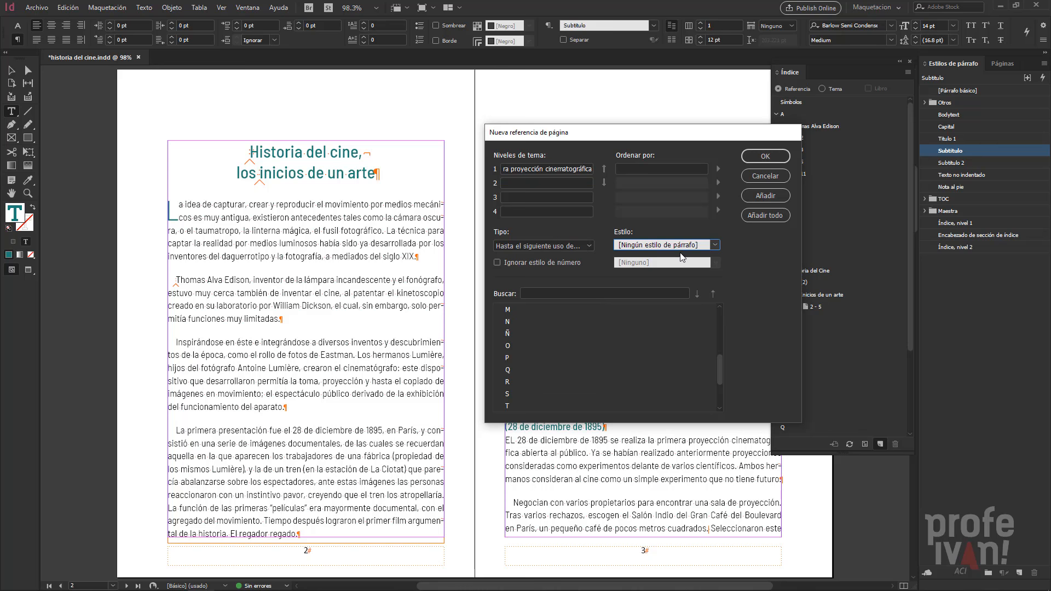
{"action": "left_click", "coordinate": [710, 244]}
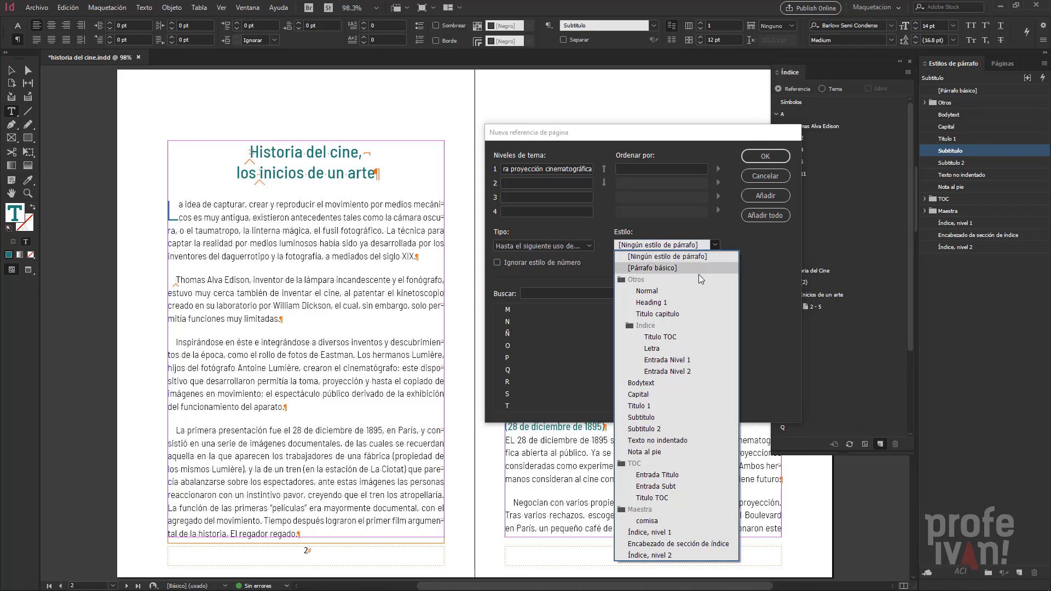
{"action": "left_click", "coordinate": [675, 417]}
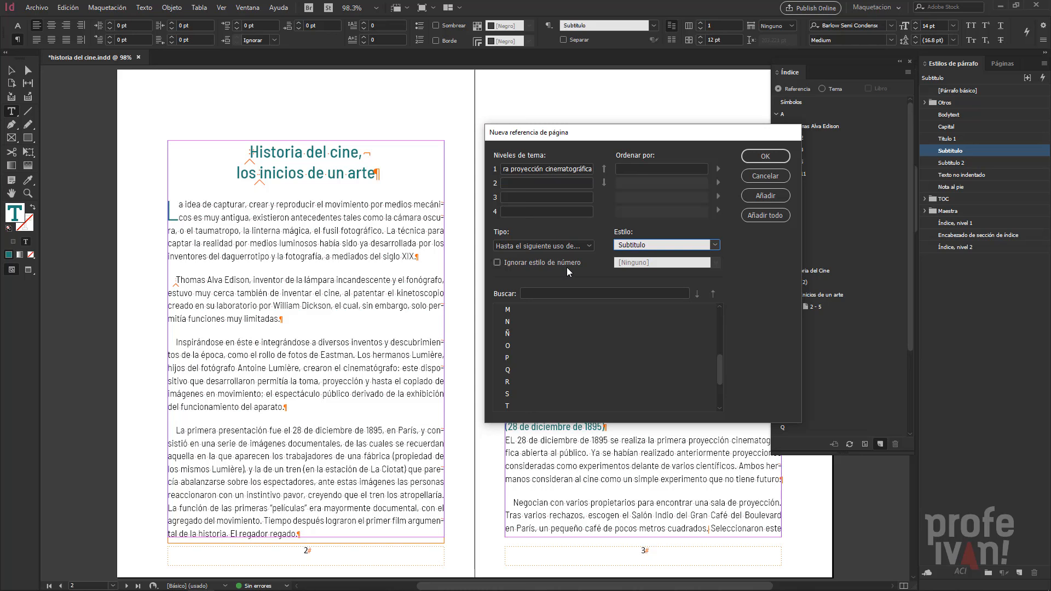
{"action": "left_click", "coordinate": [766, 156]}
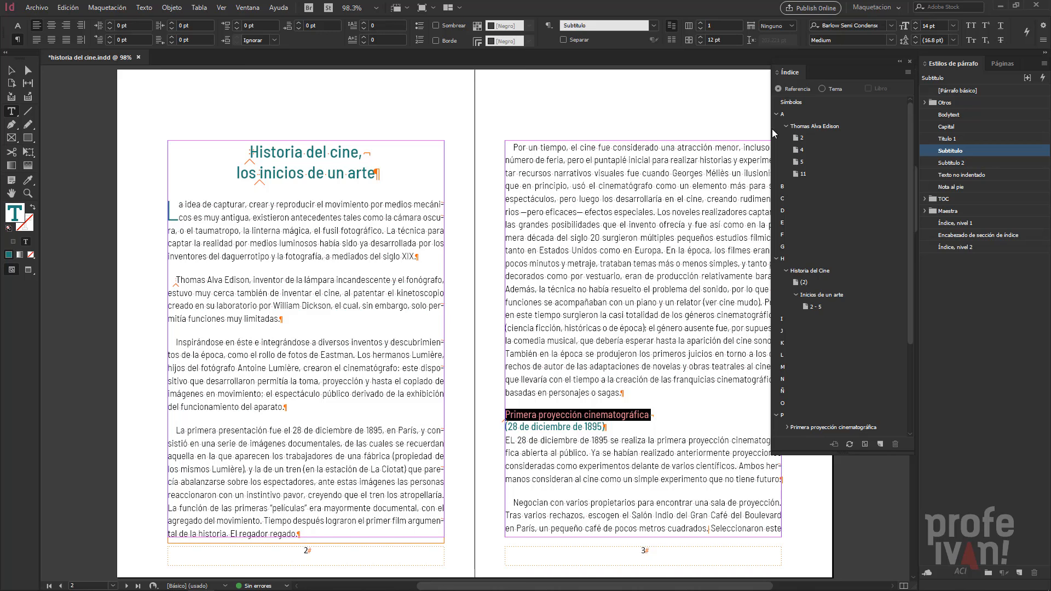
Collapse the A and H groups in the index and check the pages listed under "Primera proyección cinematográfica".
{"action": "left_click", "coordinate": [777, 114]}
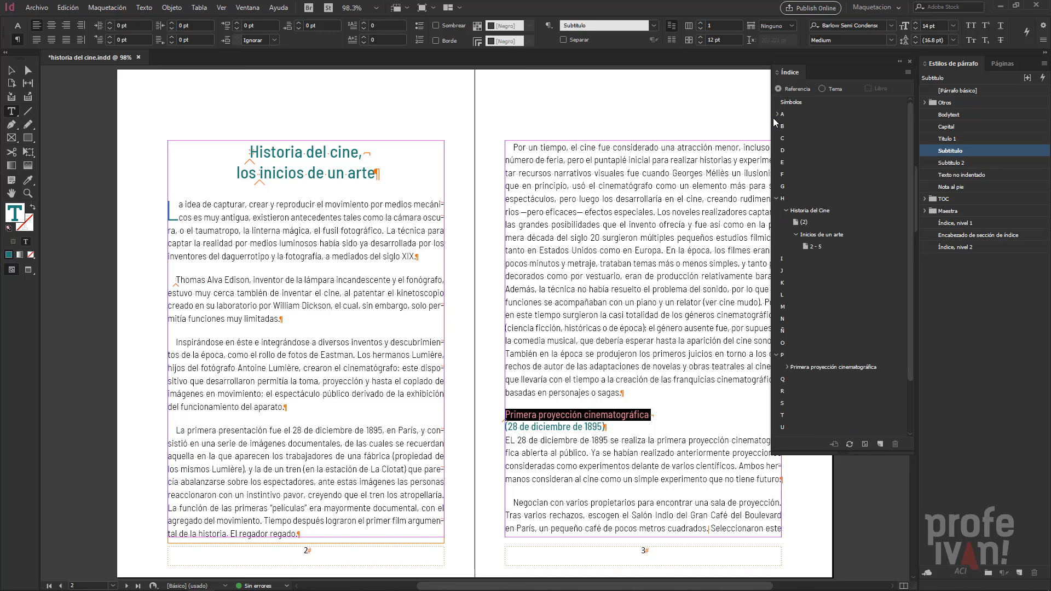
{"action": "left_click", "coordinate": [776, 199]}
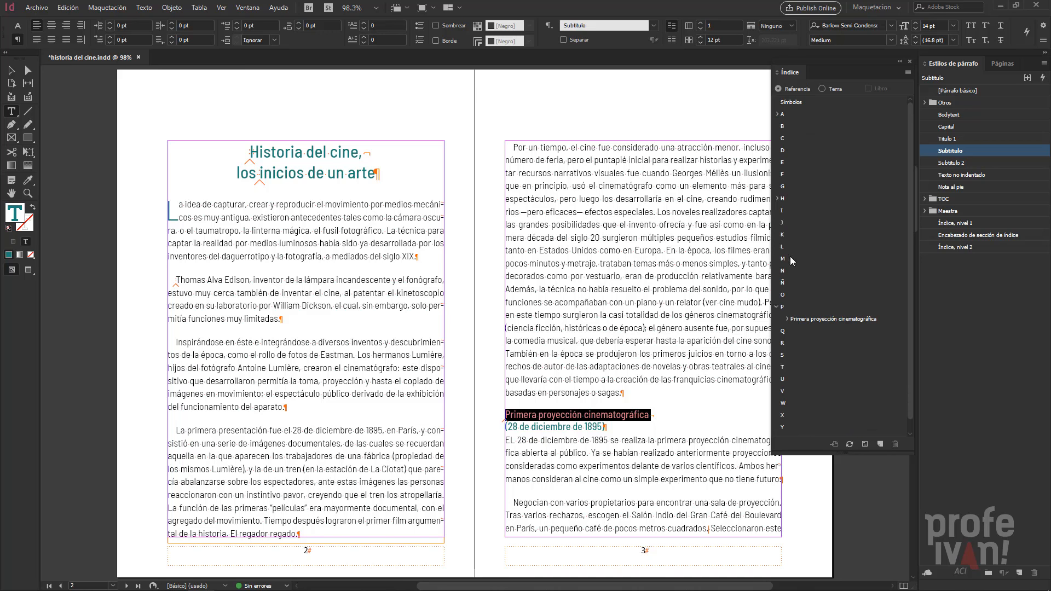
{"action": "left_click", "coordinate": [787, 319]}
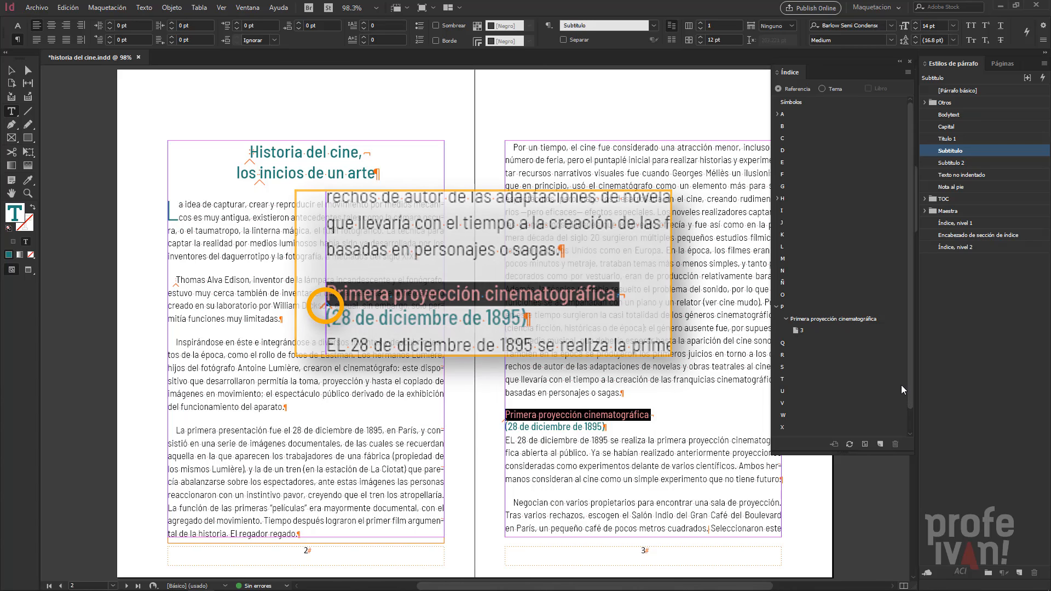
In the Story Editor, move the subtitle's index marker to the start of the "EL 28 de diciembre de 1895" paragraph and update the index preview.
{"action": "left_click", "coordinate": [515, 416]}
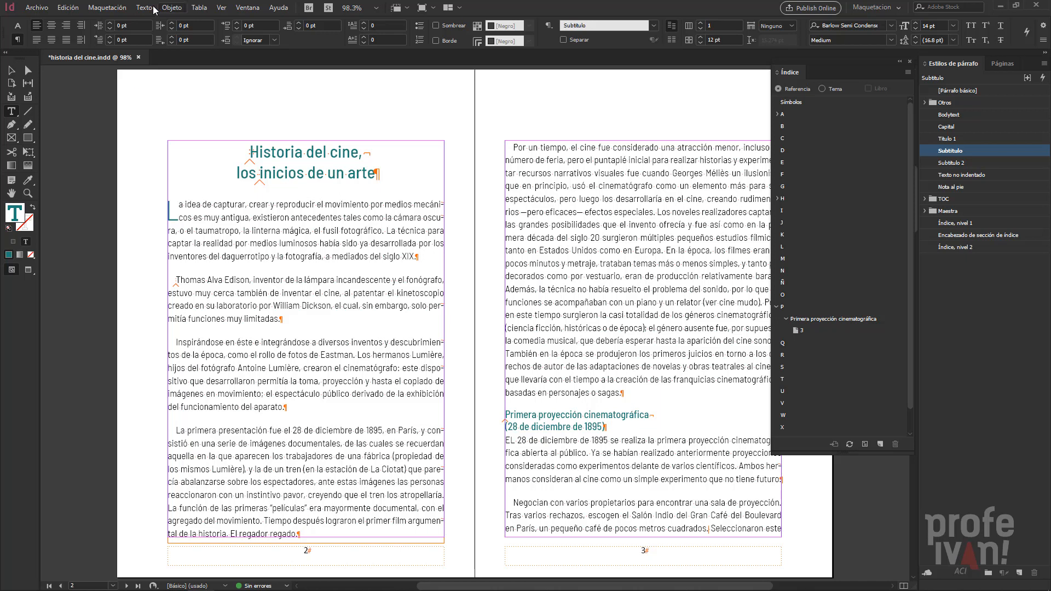
{"action": "left_click", "coordinate": [68, 8]}
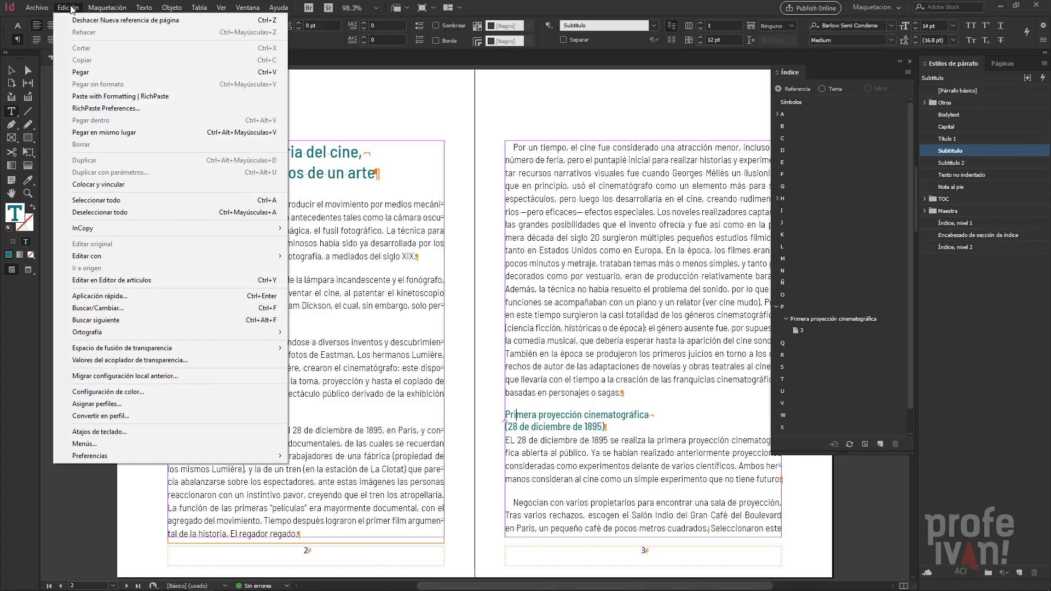
{"action": "key", "text": "ctrl+y"}
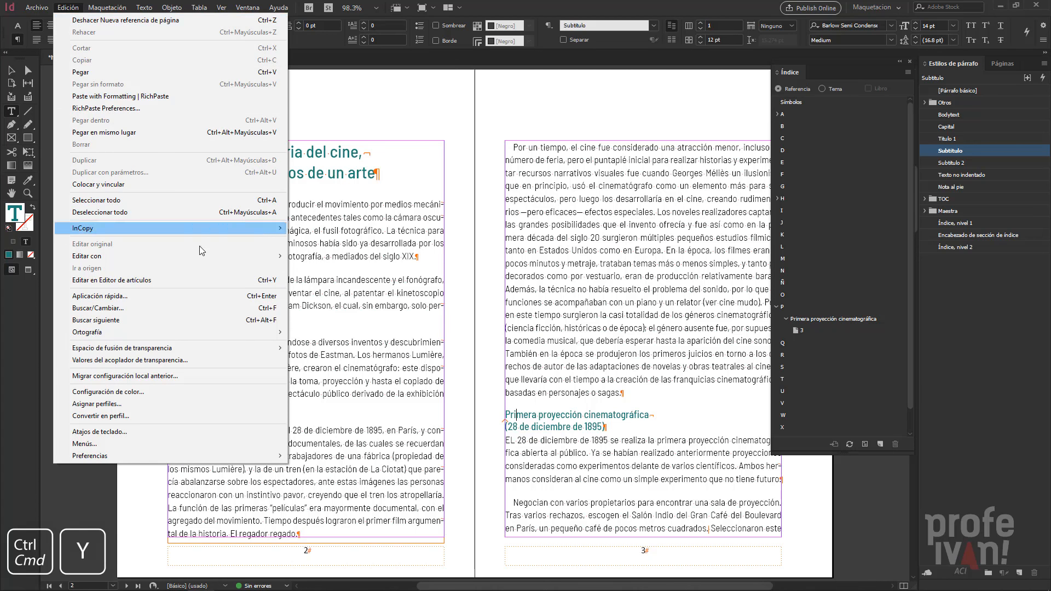
{"action": "left_click", "coordinate": [199, 279]}
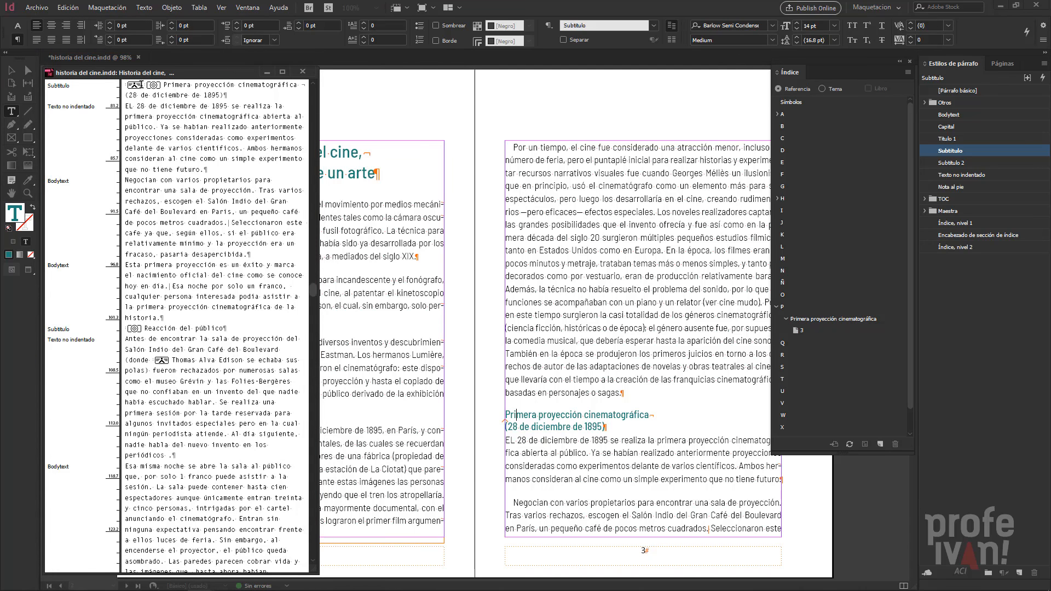
{"action": "mouse_move", "coordinate": [141, 84]}
{"action": "left_mouse_down"}
{"action": "mouse_move", "coordinate": [103, 86]}
{"action": "mouse_move", "coordinate": [125, 108]}
{"action": "left_mouse_up"}
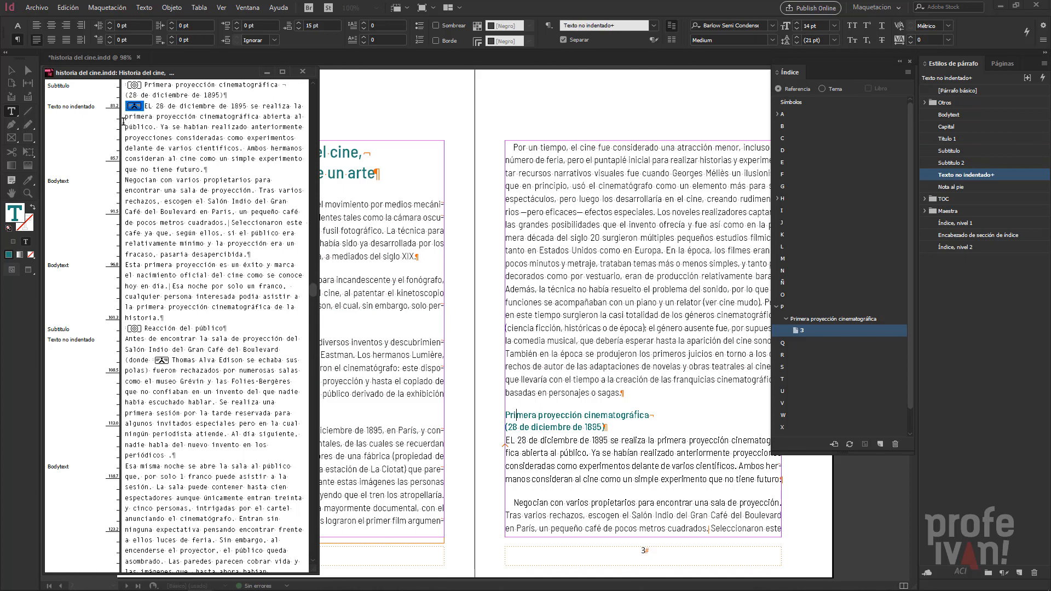
{"action": "left_click", "coordinate": [301, 73]}
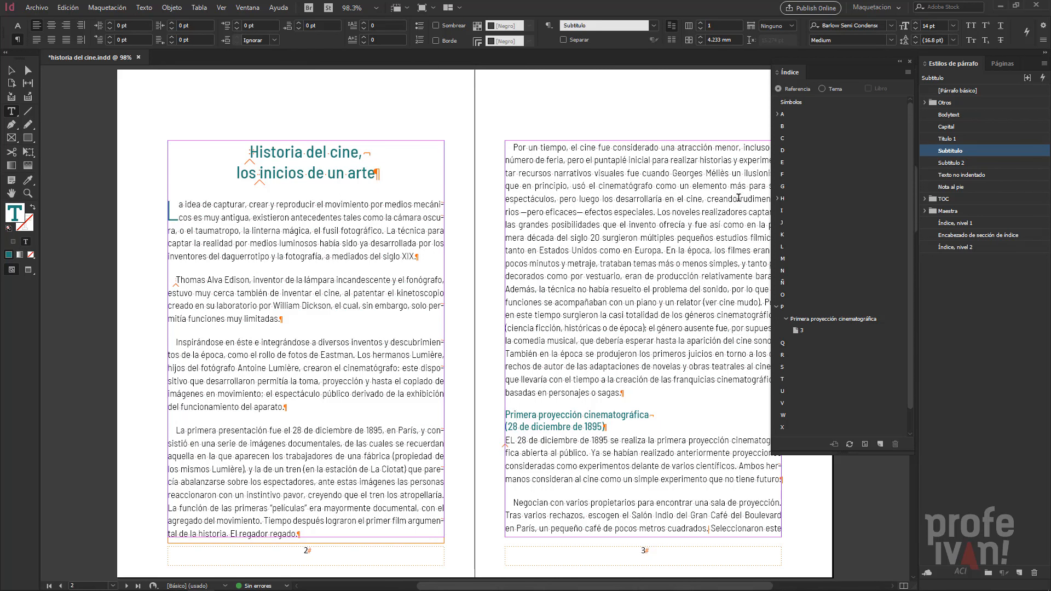
{"action": "left_click", "coordinate": [850, 444]}
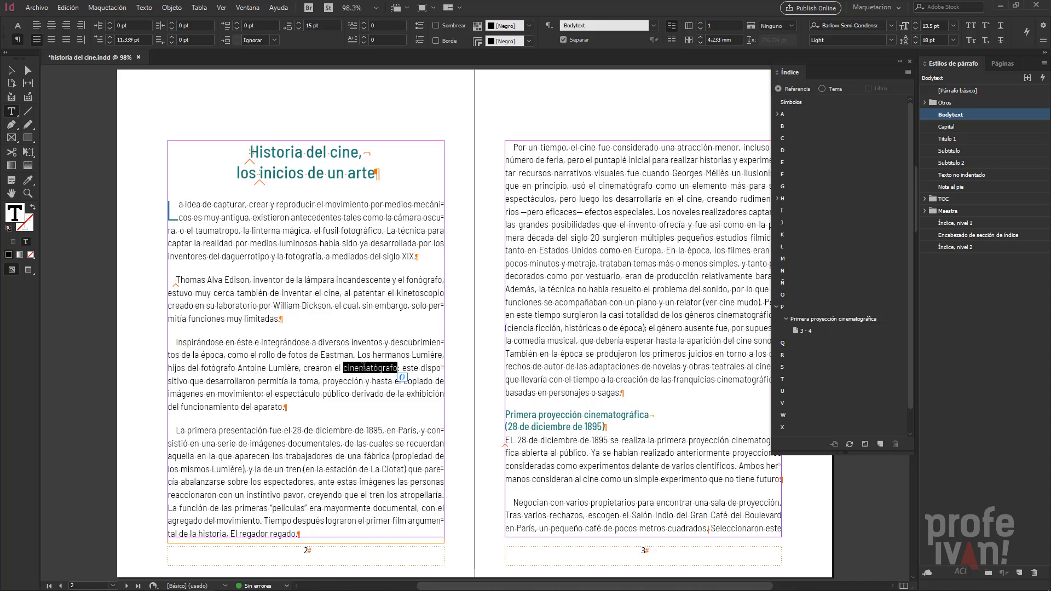
Add a "Véase" cross-reference from "cinematógrafo" to "Primera proyección cinematográfica" and check it under C in the index.
{"action": "key", "text": "ctrl+7"}
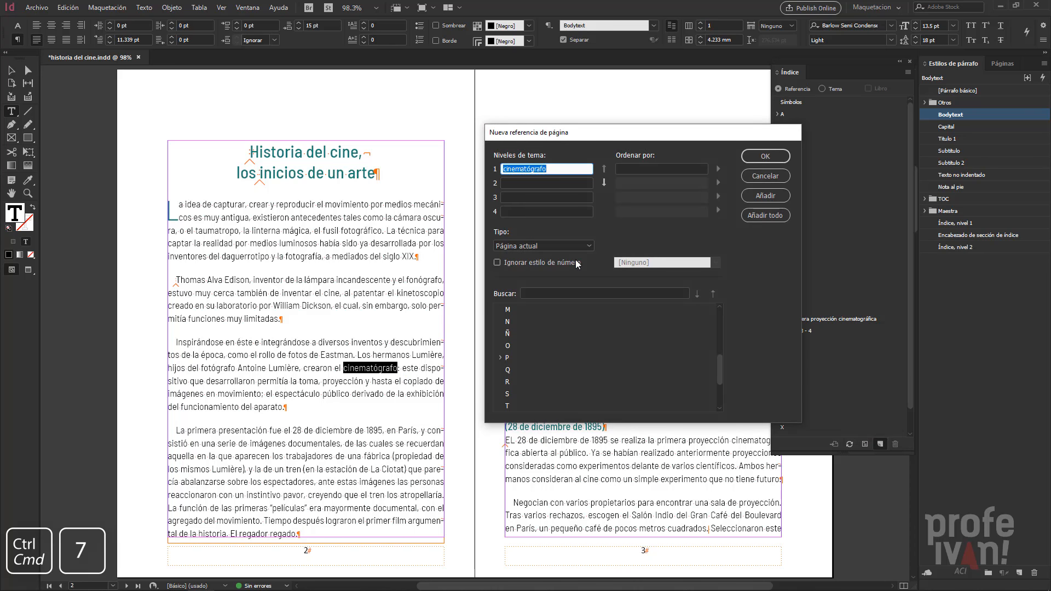
{"action": "left_click", "coordinate": [588, 247]}
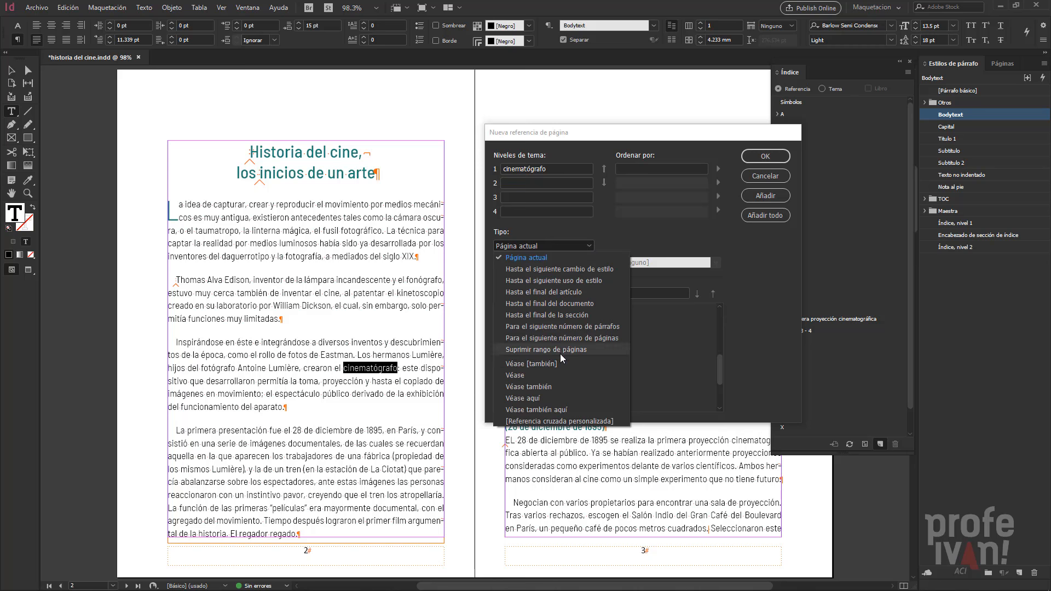
{"action": "left_click", "coordinate": [557, 375]}
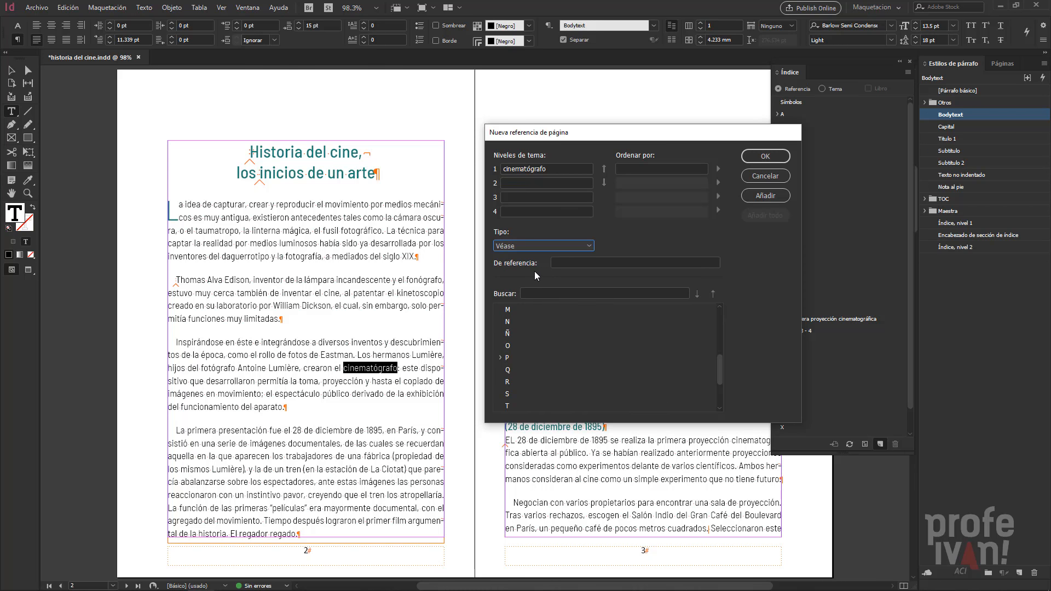
{"action": "left_click", "coordinate": [500, 358]}
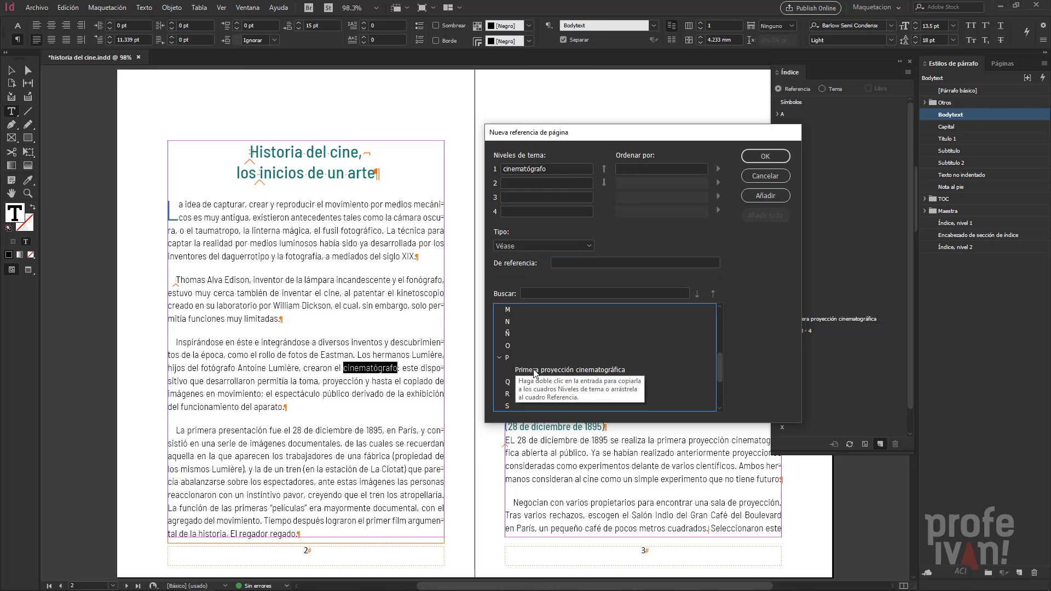
{"action": "left_click", "coordinate": [530, 372]}
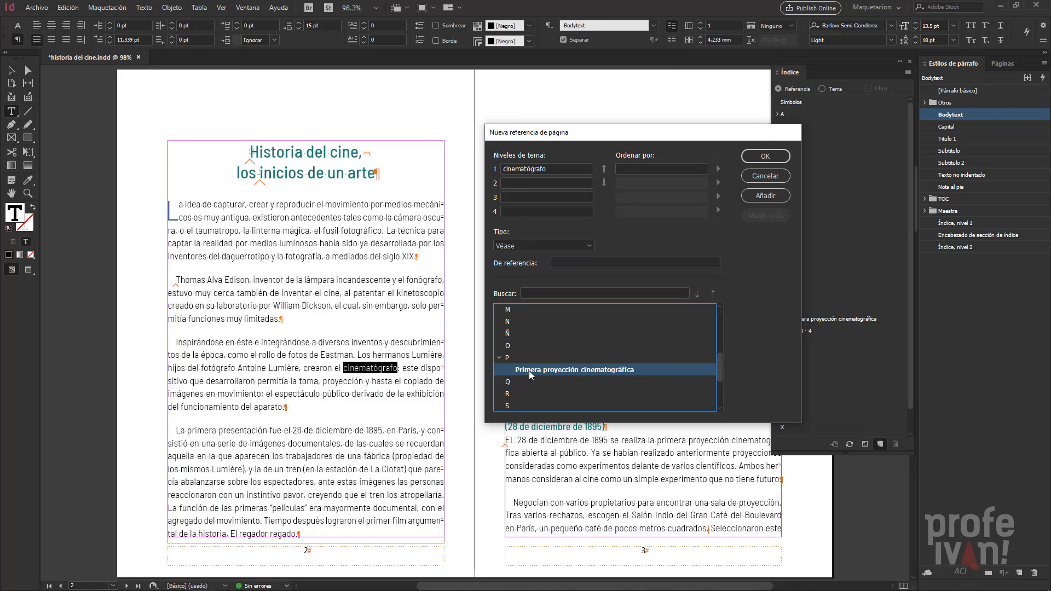
{"action": "left_click_drag", "start_coordinate": [530, 372], "coordinate": [581, 271]}
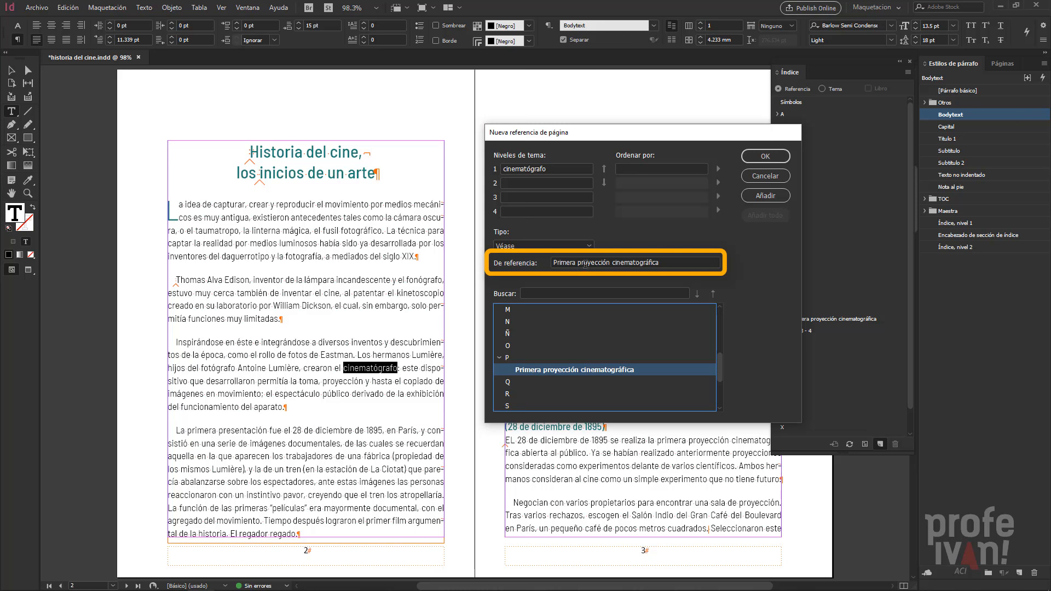
{"action": "left_click", "coordinate": [763, 156]}
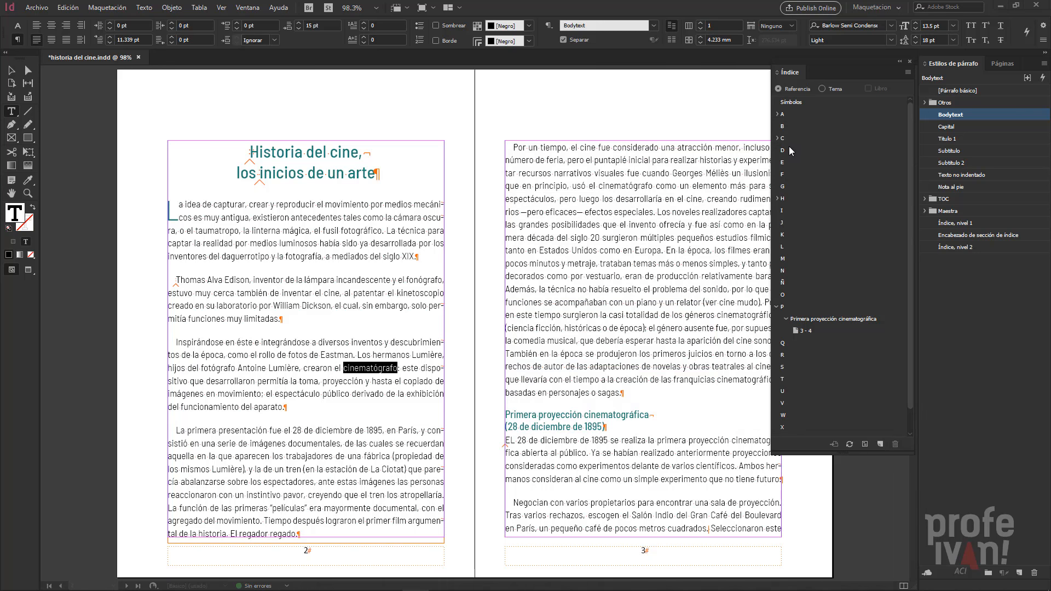
{"action": "left_click", "coordinate": [776, 139]}
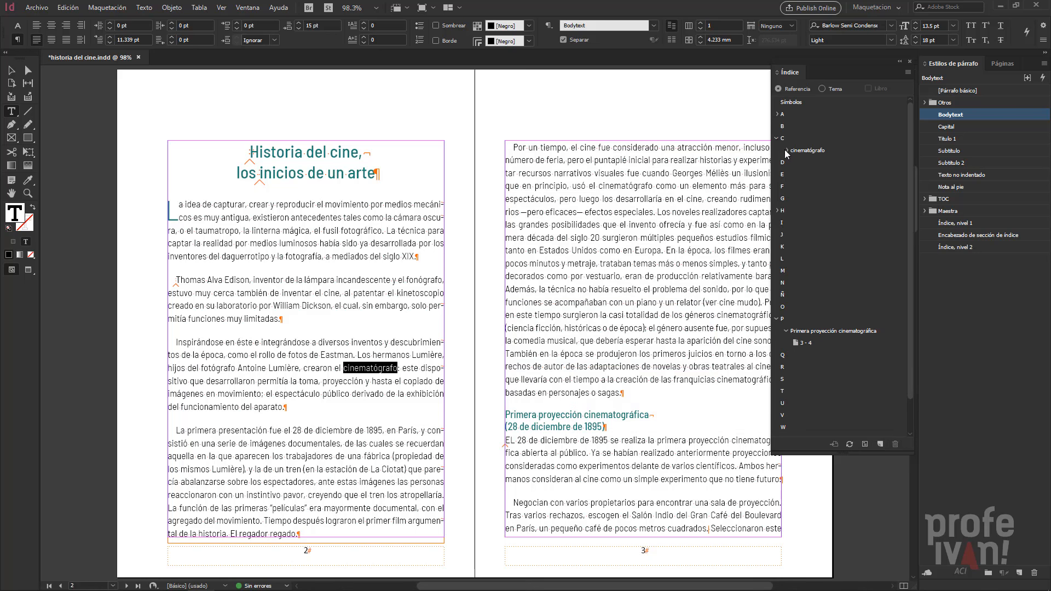
{"action": "left_click", "coordinate": [786, 150]}
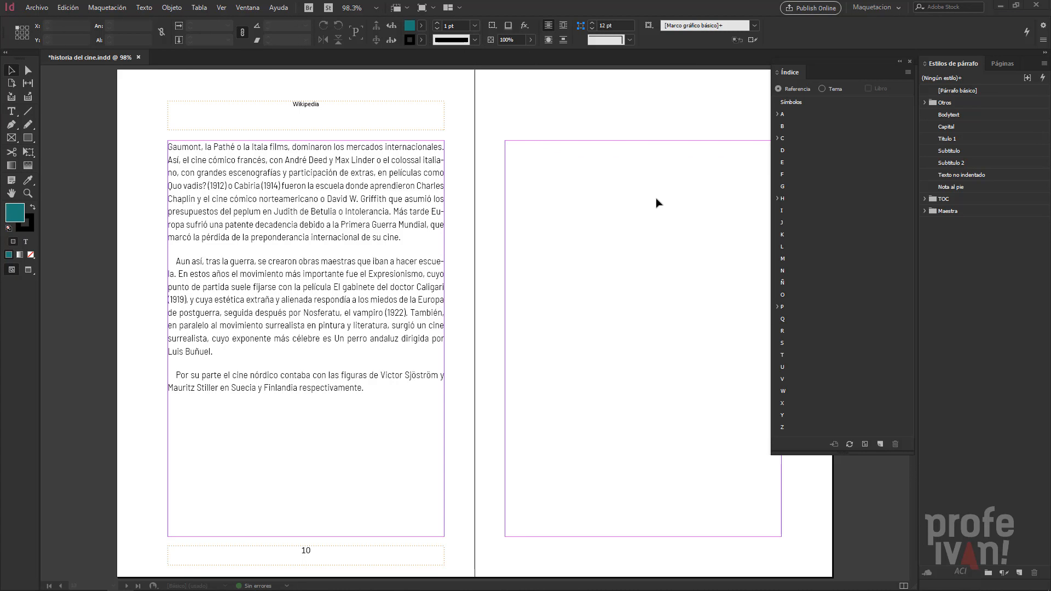
Generate the index with the title "Índice general" in the "Titulo 1" style and place it on the blank page facing page 10.
{"action": "left_click", "coordinate": [865, 445]}
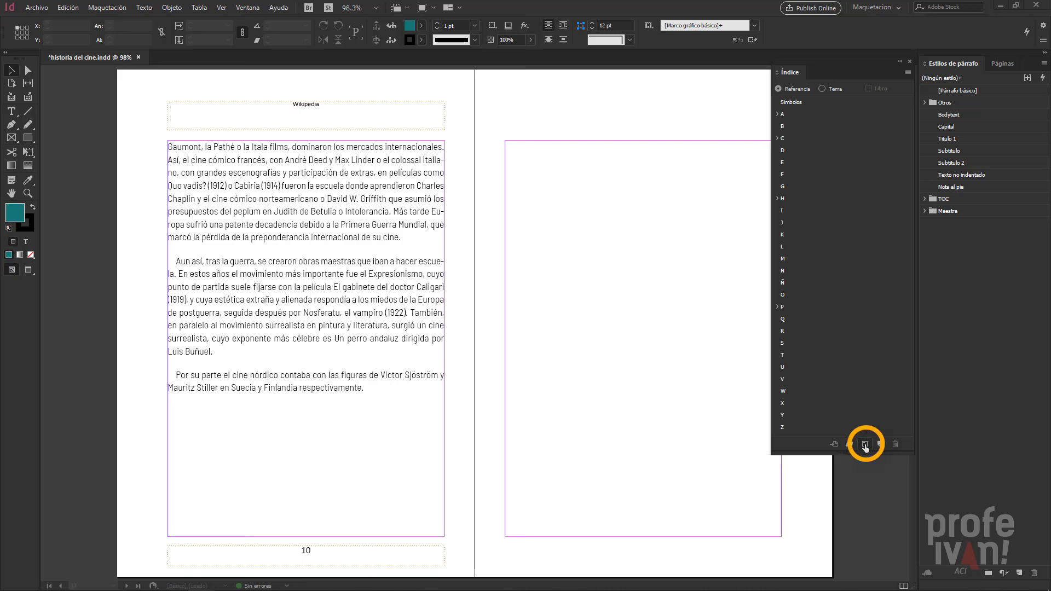
{"action": "left_click", "coordinate": [407, 191]}
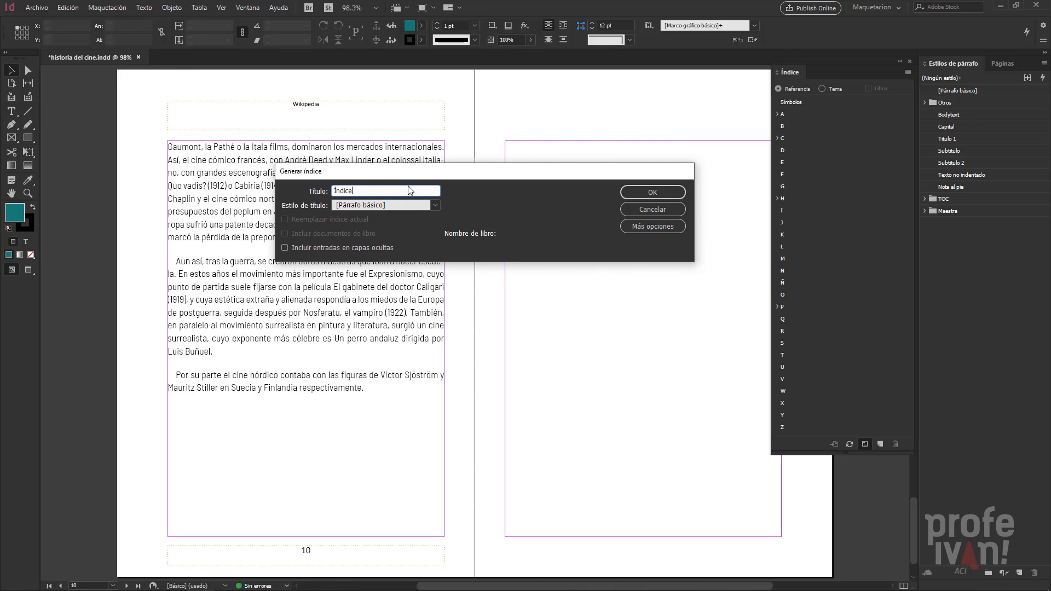
{"action": "type", "text": "general"}
{"action": "left_click", "coordinate": [436, 205]}
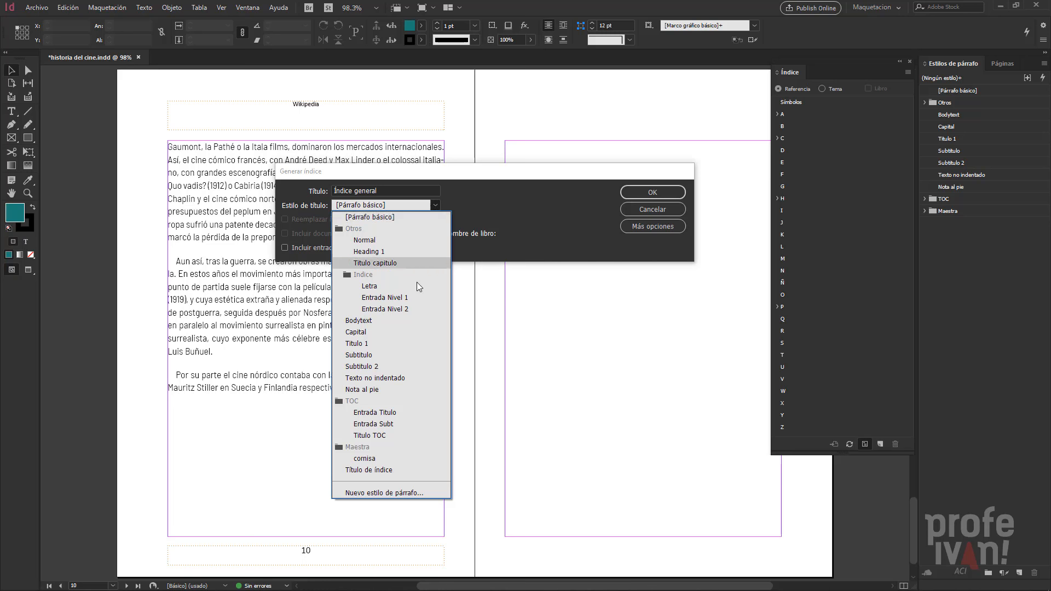
{"action": "left_click", "coordinate": [402, 344]}
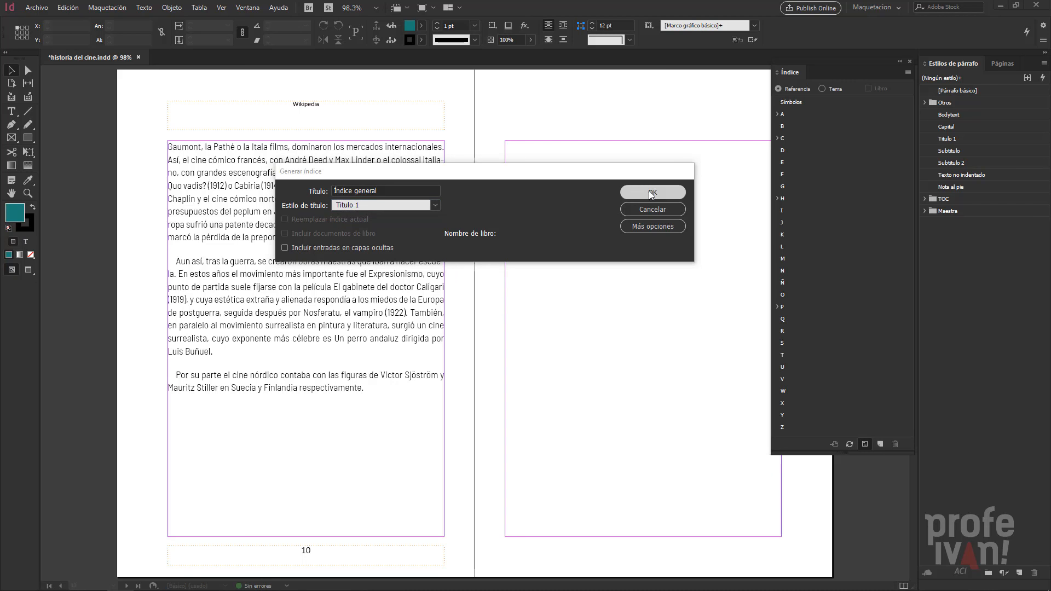
{"action": "left_click", "coordinate": [631, 194]}
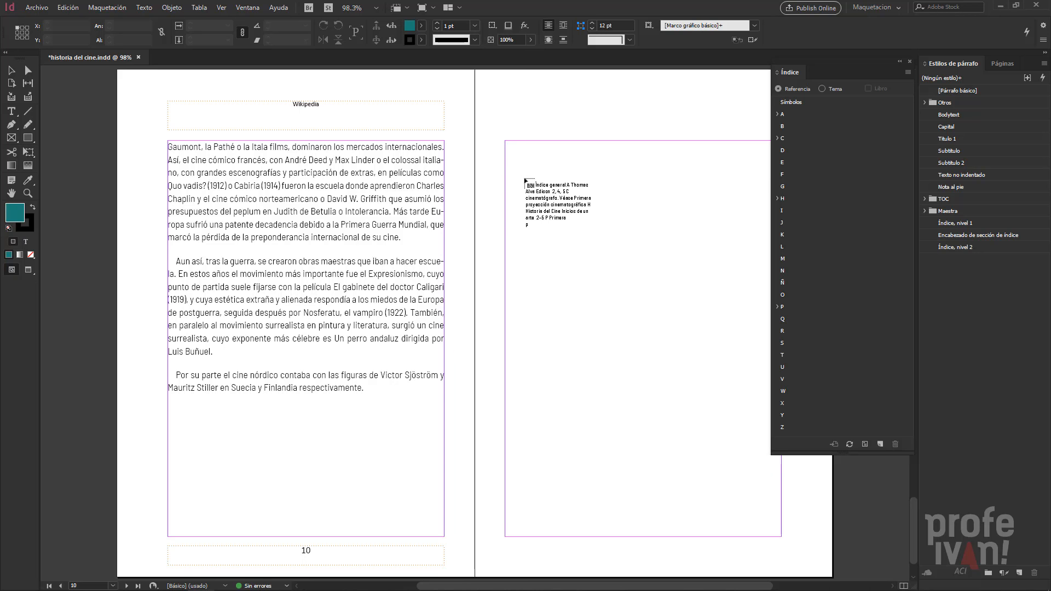
{"action": "left_click", "coordinate": [516, 177]}
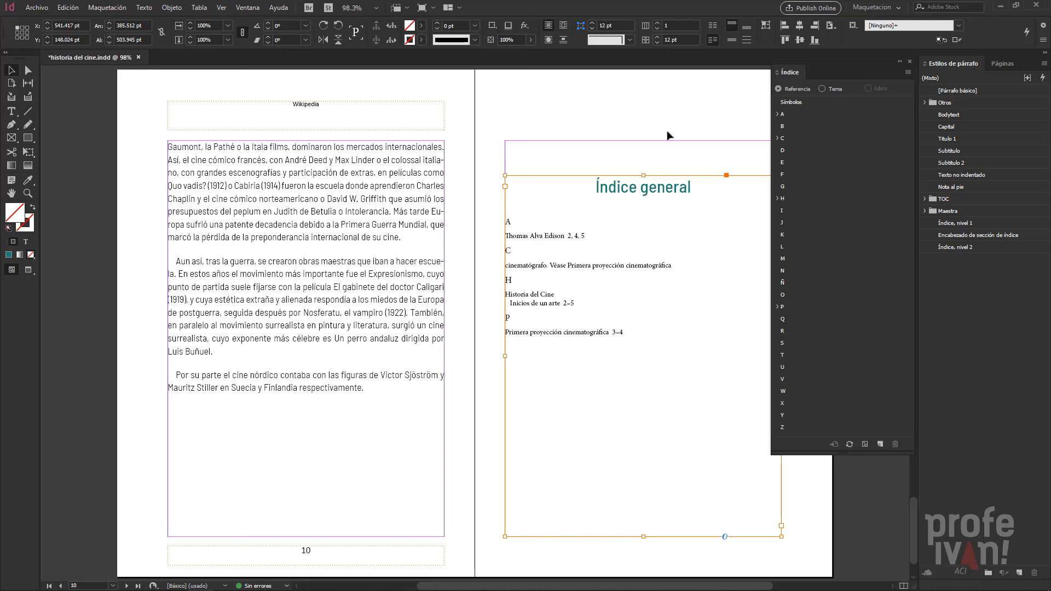
Check which paragraph styles the generated index applies to the section letter, the first-level entry and the second-level entry.
{"action": "left_click", "coordinate": [902, 67]}
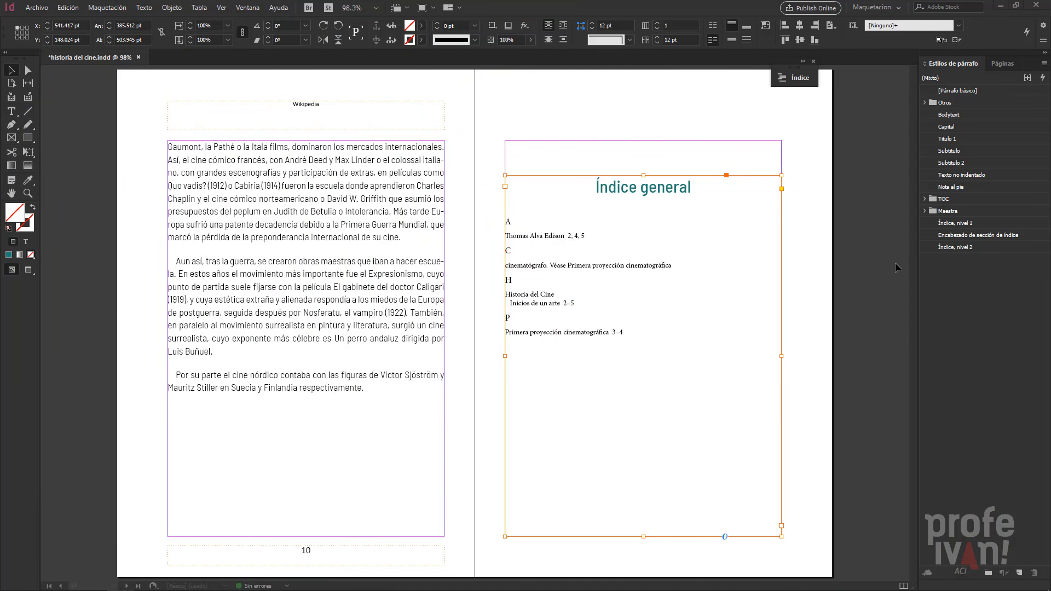
{"action": "left_click", "coordinate": [874, 186]}
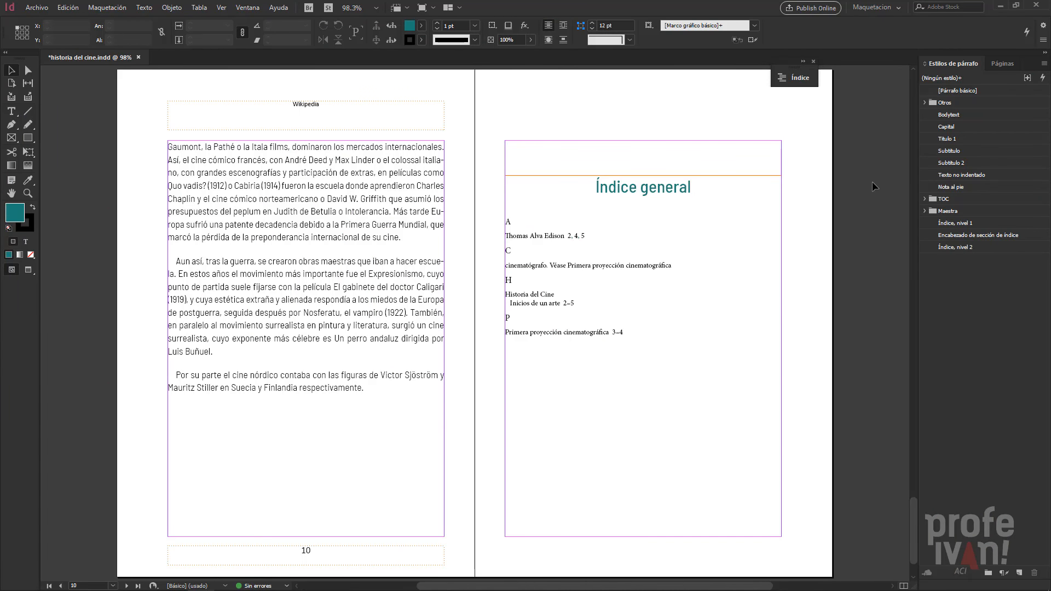
{"action": "double_click", "coordinate": [512, 221]}
{"action": "double_click", "coordinate": [512, 221]}
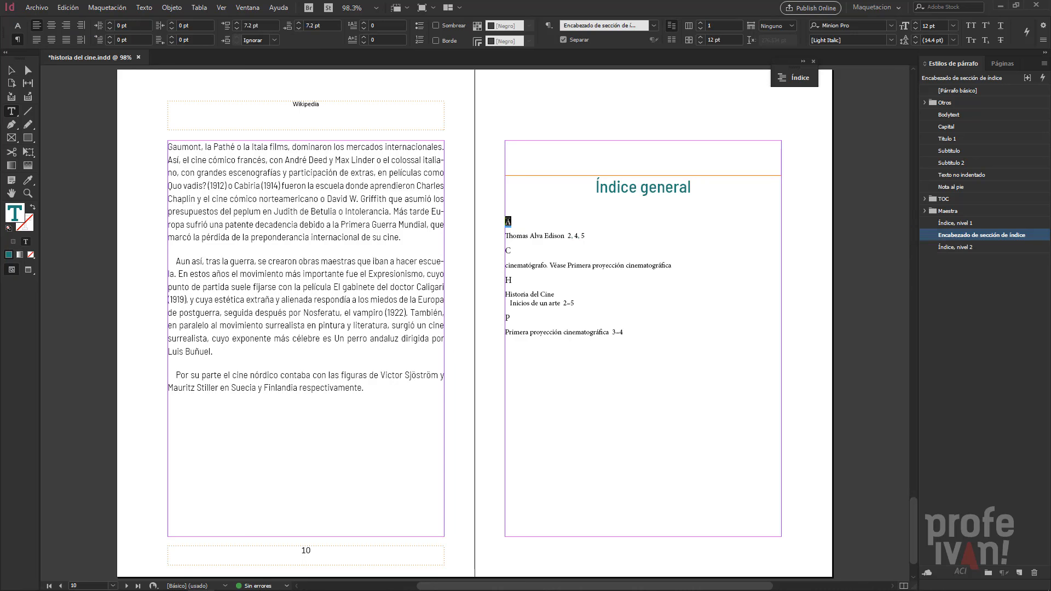
{"action": "left_click", "coordinate": [545, 235]}
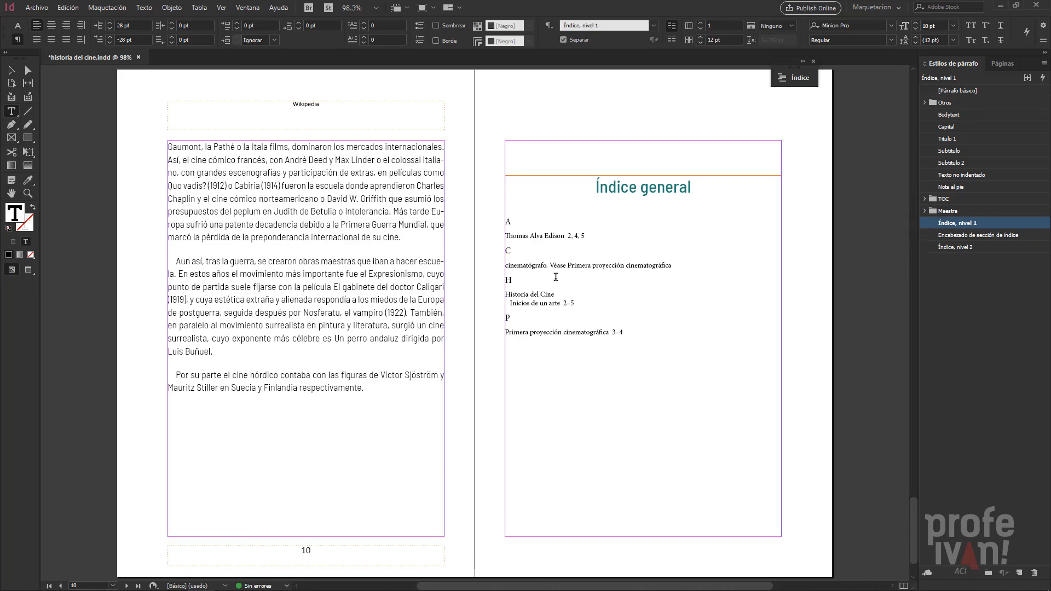
{"action": "left_click", "coordinate": [554, 303]}
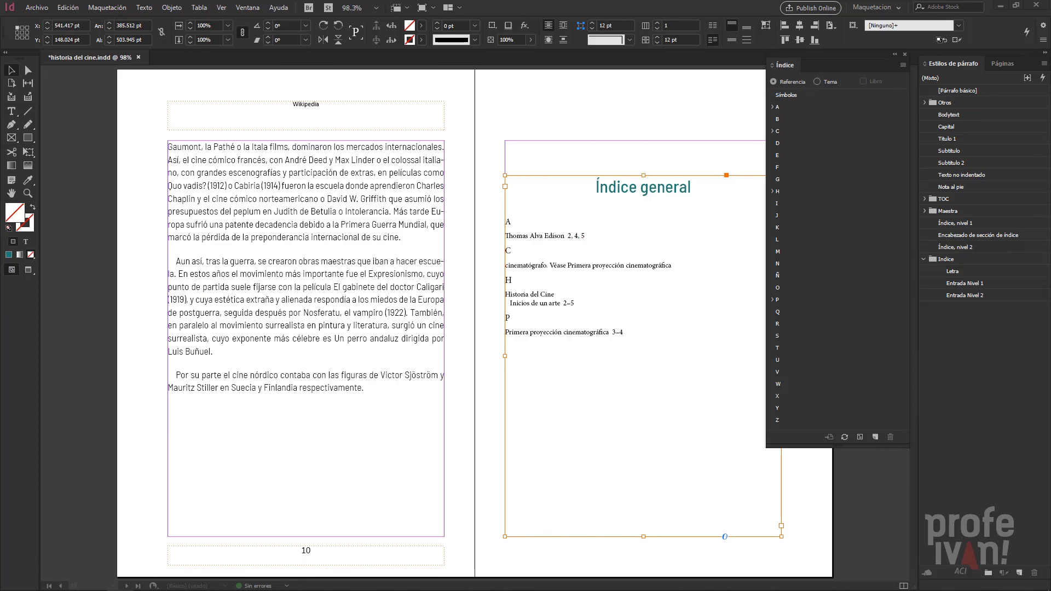
Set the index generation styles to "Entrada Nivel 1" for level 1, "Entrada Nivel 2" for level 2 and "Letra" for section headings.
{"action": "left_click", "coordinate": [860, 438]}
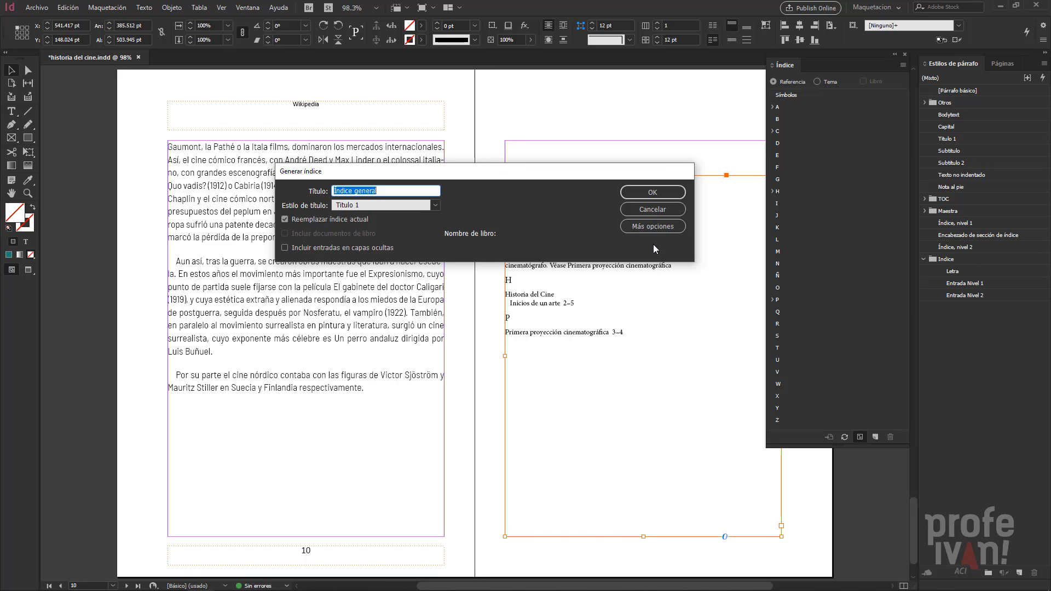
{"action": "left_click", "coordinate": [660, 225]}
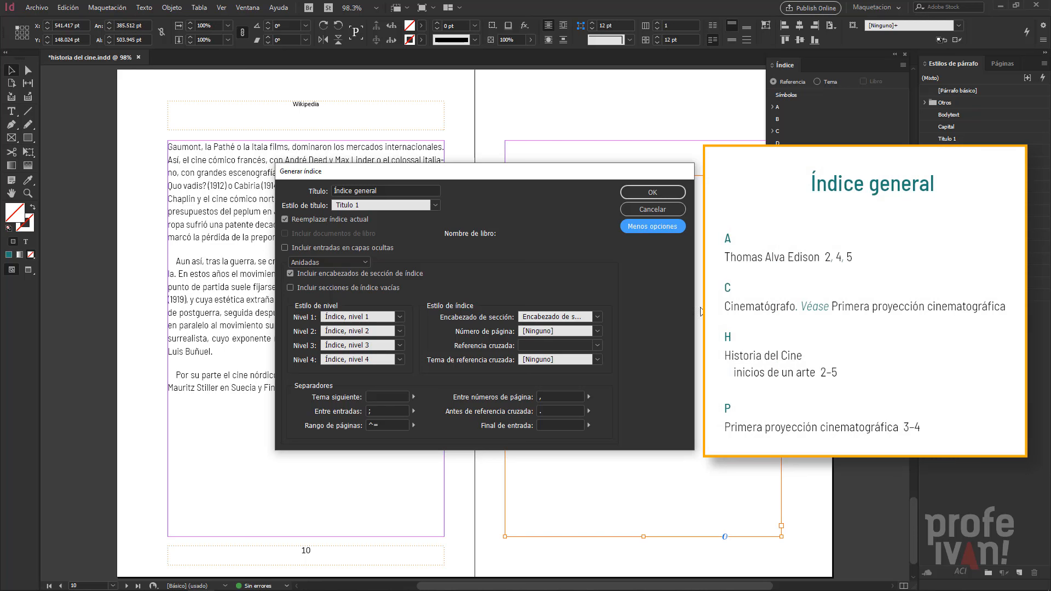
{"action": "left_click", "coordinate": [399, 318]}
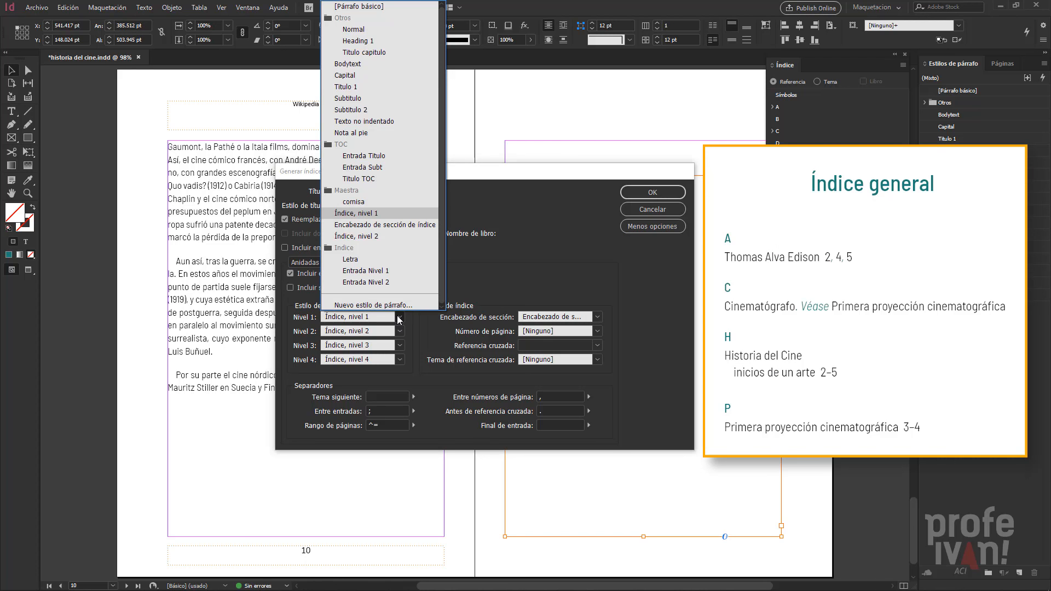
{"action": "left_click", "coordinate": [396, 270]}
{"action": "left_click", "coordinate": [399, 330]}
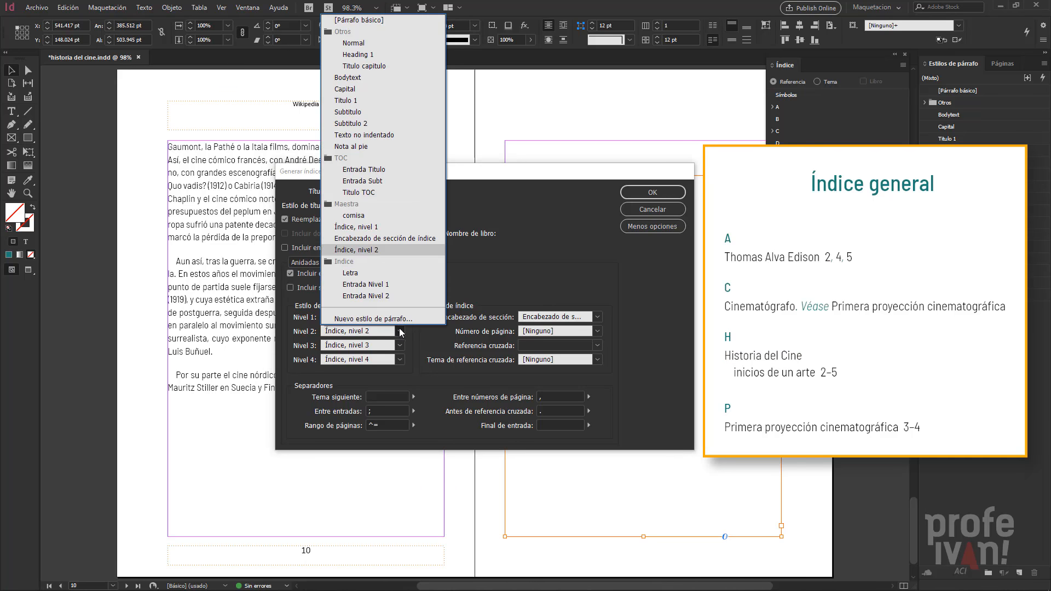
{"action": "left_click", "coordinate": [399, 295]}
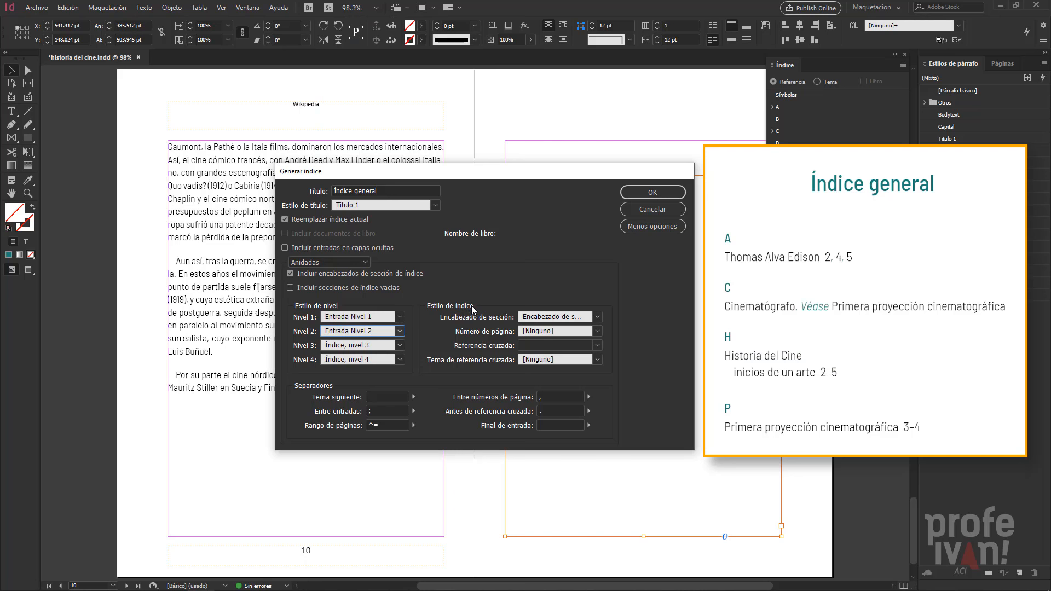
{"action": "left_click", "coordinate": [598, 317]}
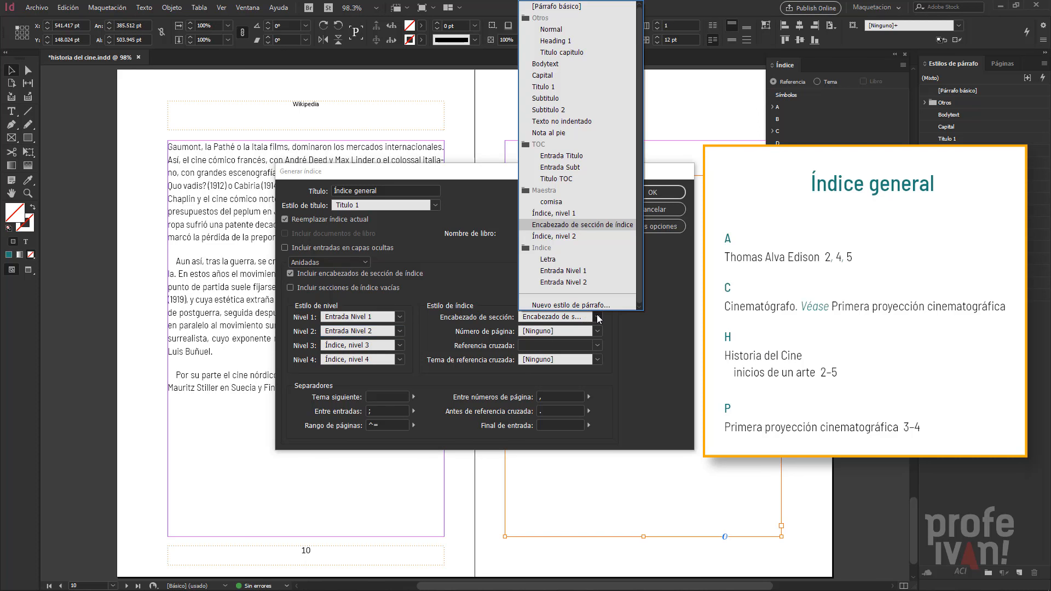
{"action": "left_click", "coordinate": [586, 261]}
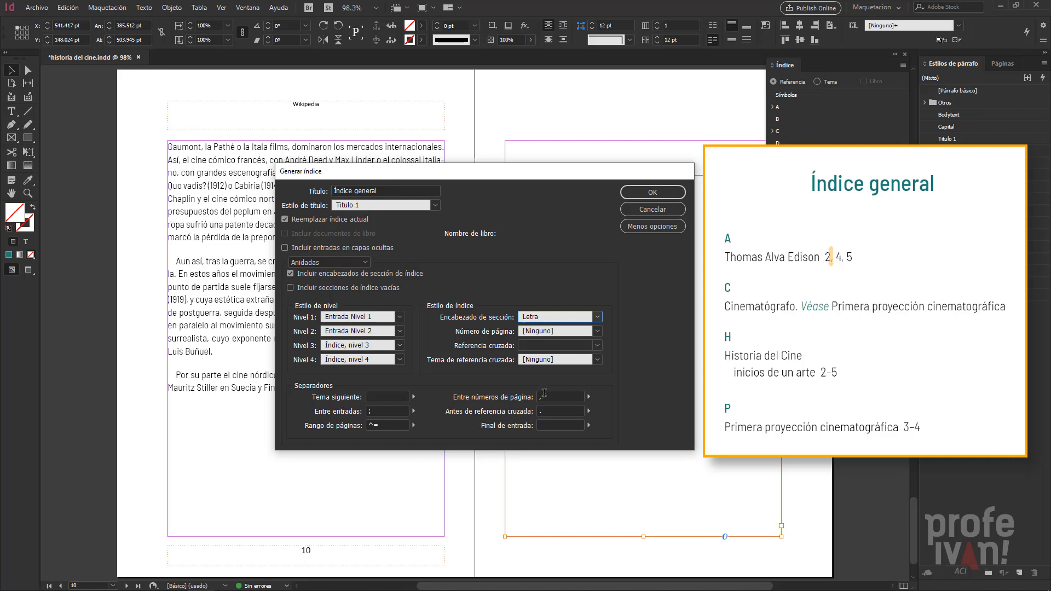
Review the page number and page range separators, and regenerate the index to replace the current one.
{"action": "left_click", "coordinate": [549, 395]}
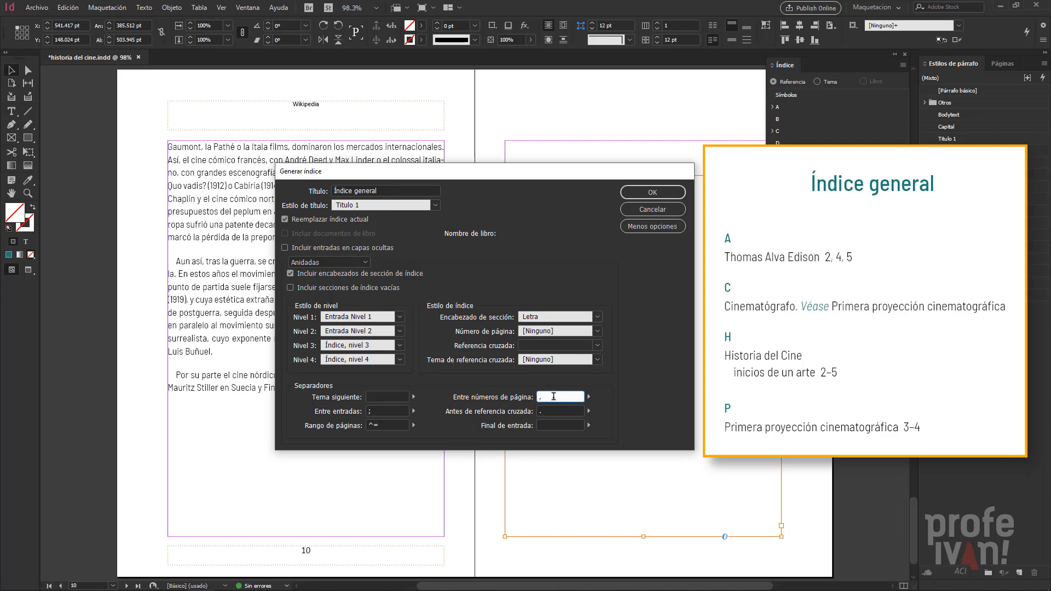
{"action": "left_click_drag", "start_coordinate": [554, 395], "coordinate": [499, 400]}
{"action": "left_click_drag", "start_coordinate": [392, 422], "coordinate": [345, 425]}
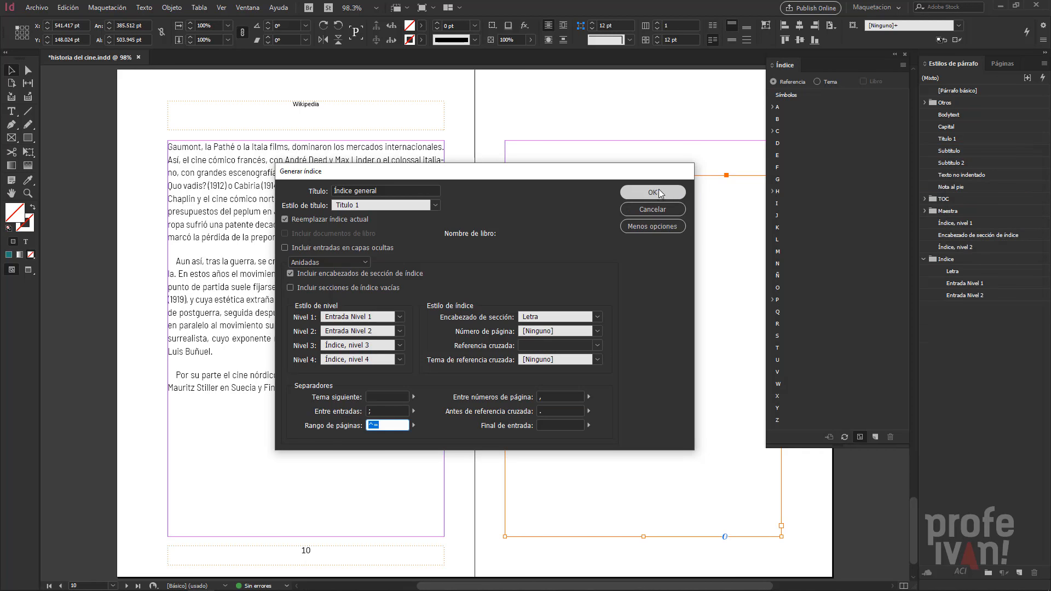
{"action": "left_click", "coordinate": [659, 193]}
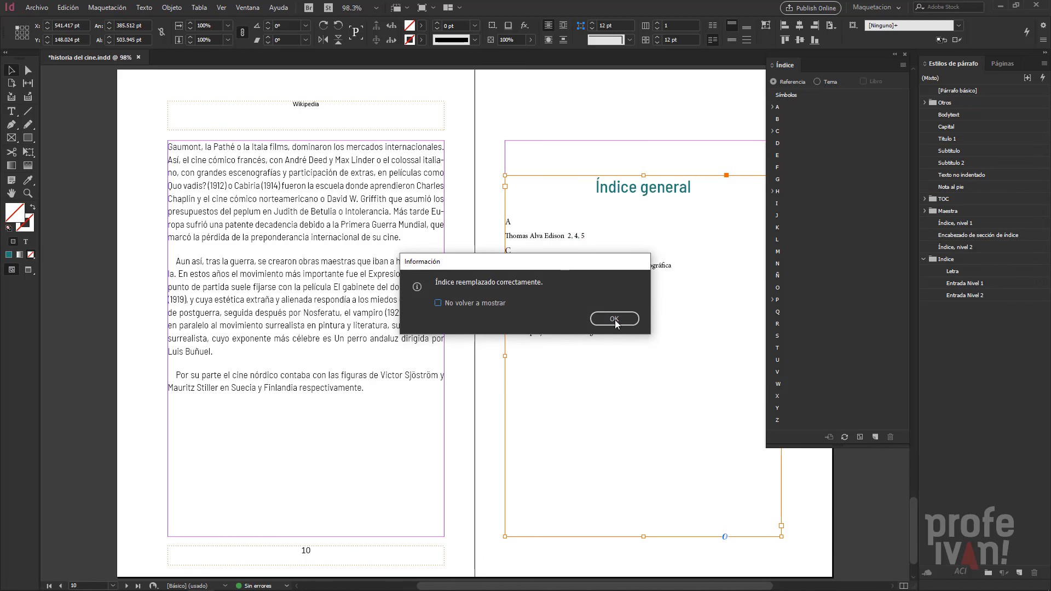
{"action": "left_click", "coordinate": [614, 320]}
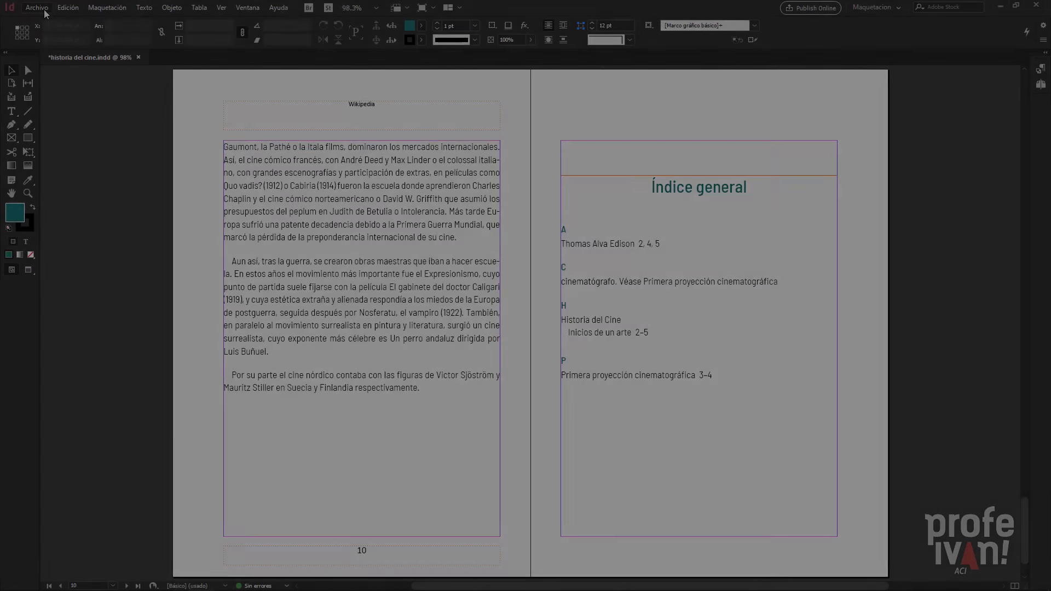
Export the document as the interactive PDF "historia del cine.pdf" with all pages output as single pages.
{"action": "left_click", "coordinate": [36, 7]}
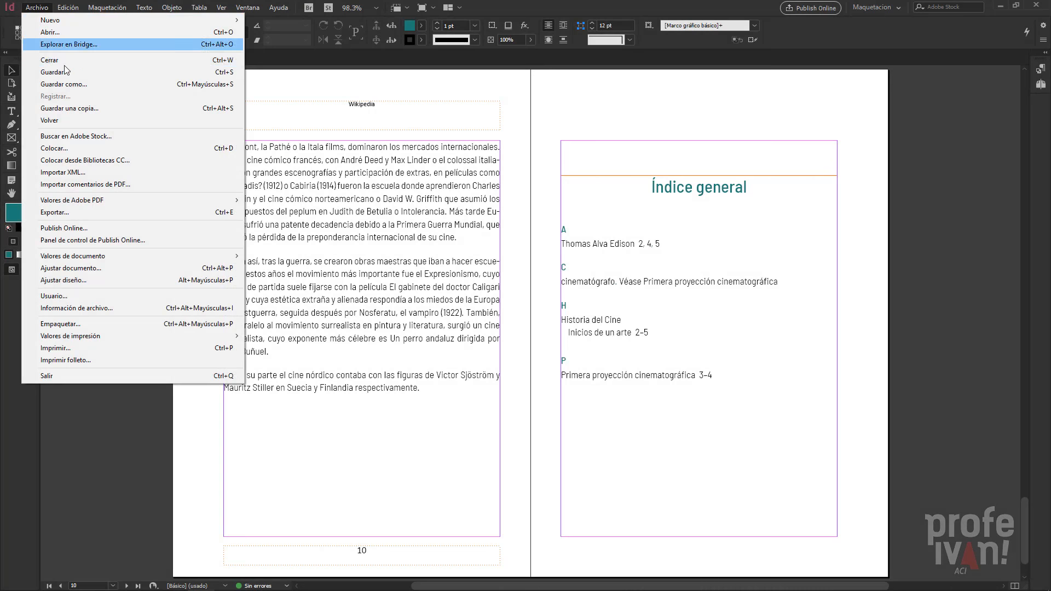
{"action": "left_click", "coordinate": [108, 212]}
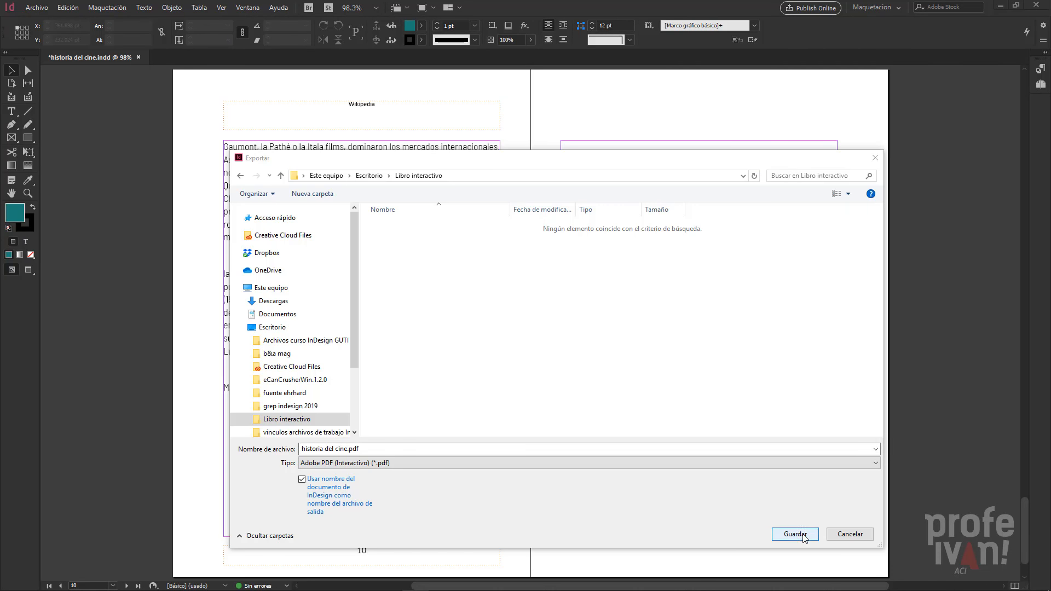
{"action": "left_click", "coordinate": [804, 536]}
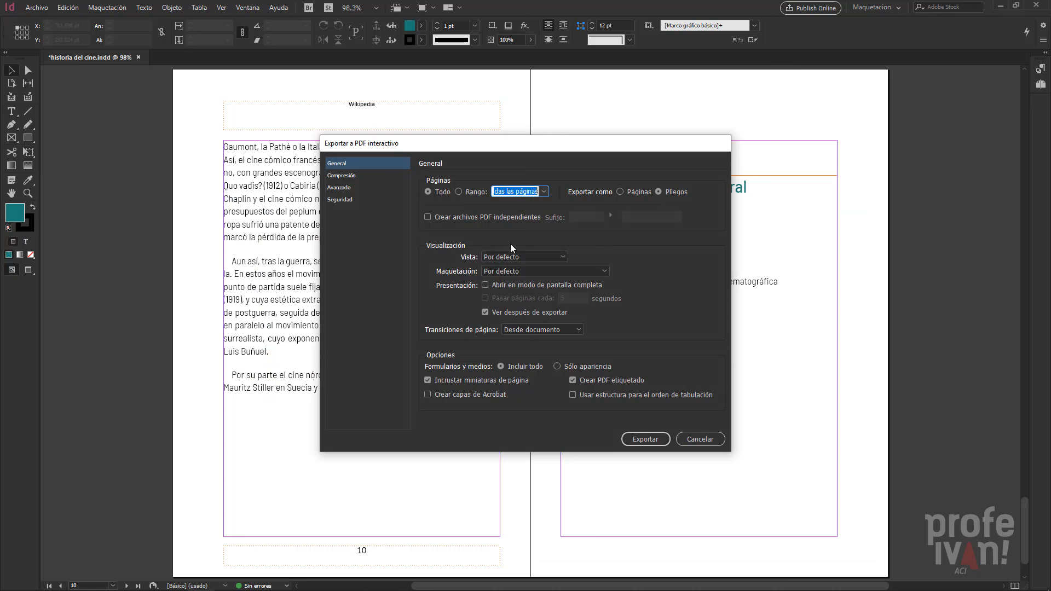
{"action": "left_click", "coordinate": [620, 192]}
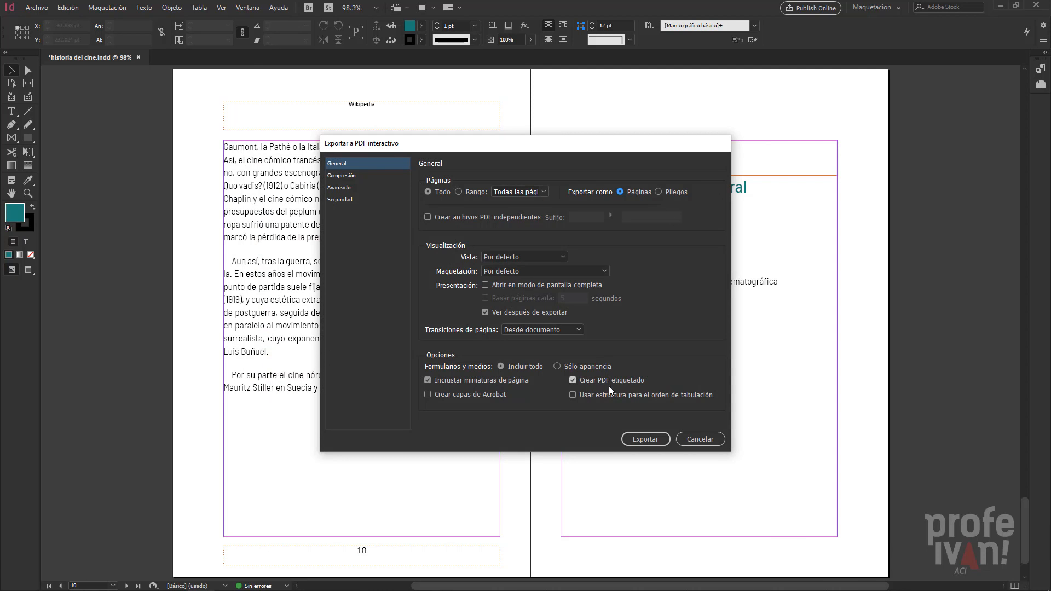
{"action": "left_click", "coordinate": [643, 440]}
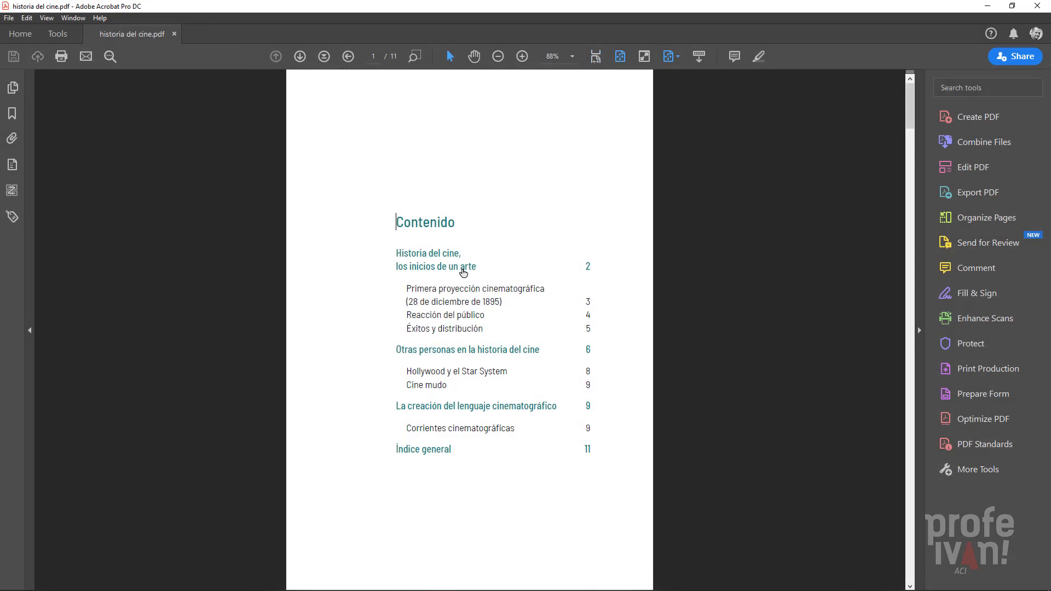
In the exported PDF in Acrobat, test the first contents link and the page 4 link of "Thomas Alva Edison" in the index.
{"action": "left_click", "coordinate": [463, 270]}
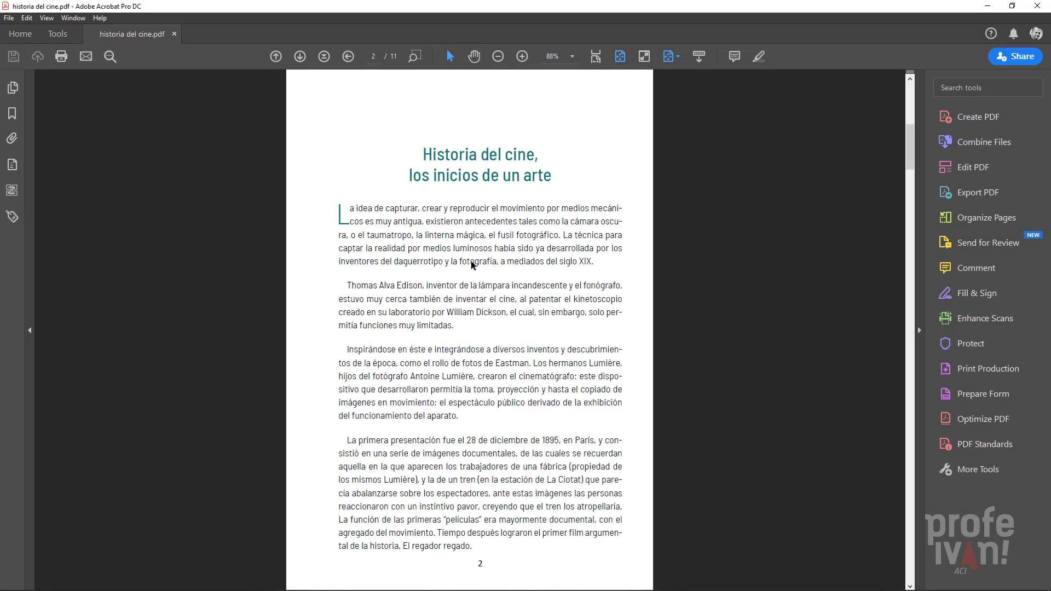
{"action": "scroll", "coordinate": [418, 244], "scroll_direction": "down", "scroll_amount": 10}
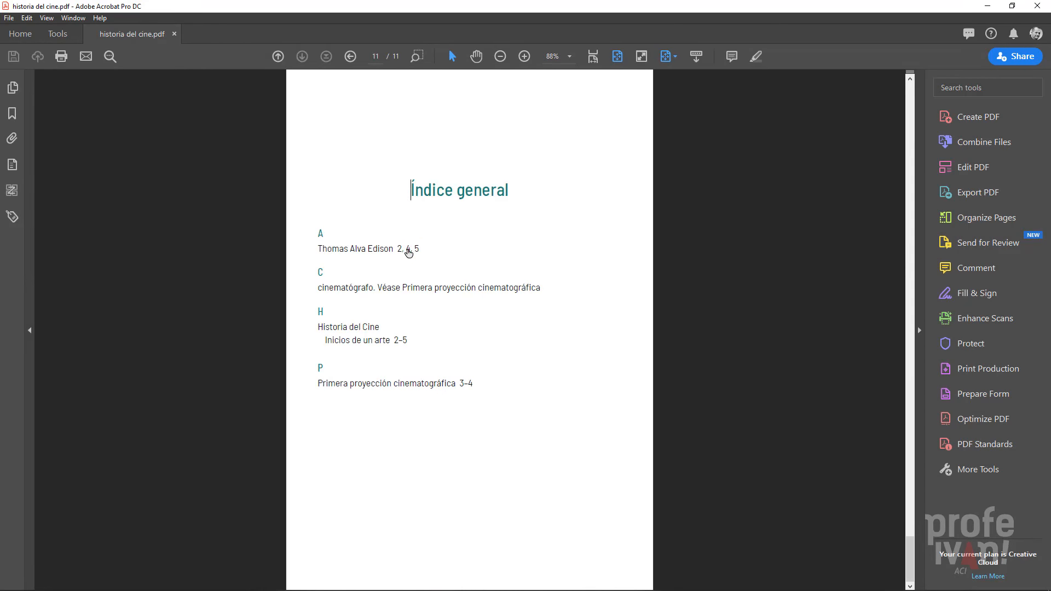
{"action": "left_click", "coordinate": [408, 249]}
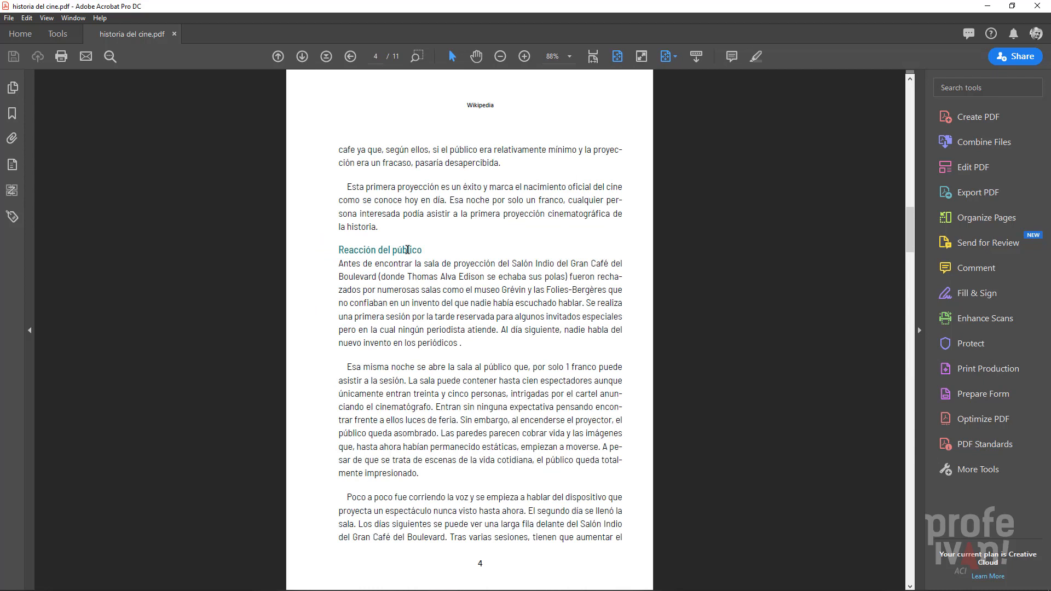